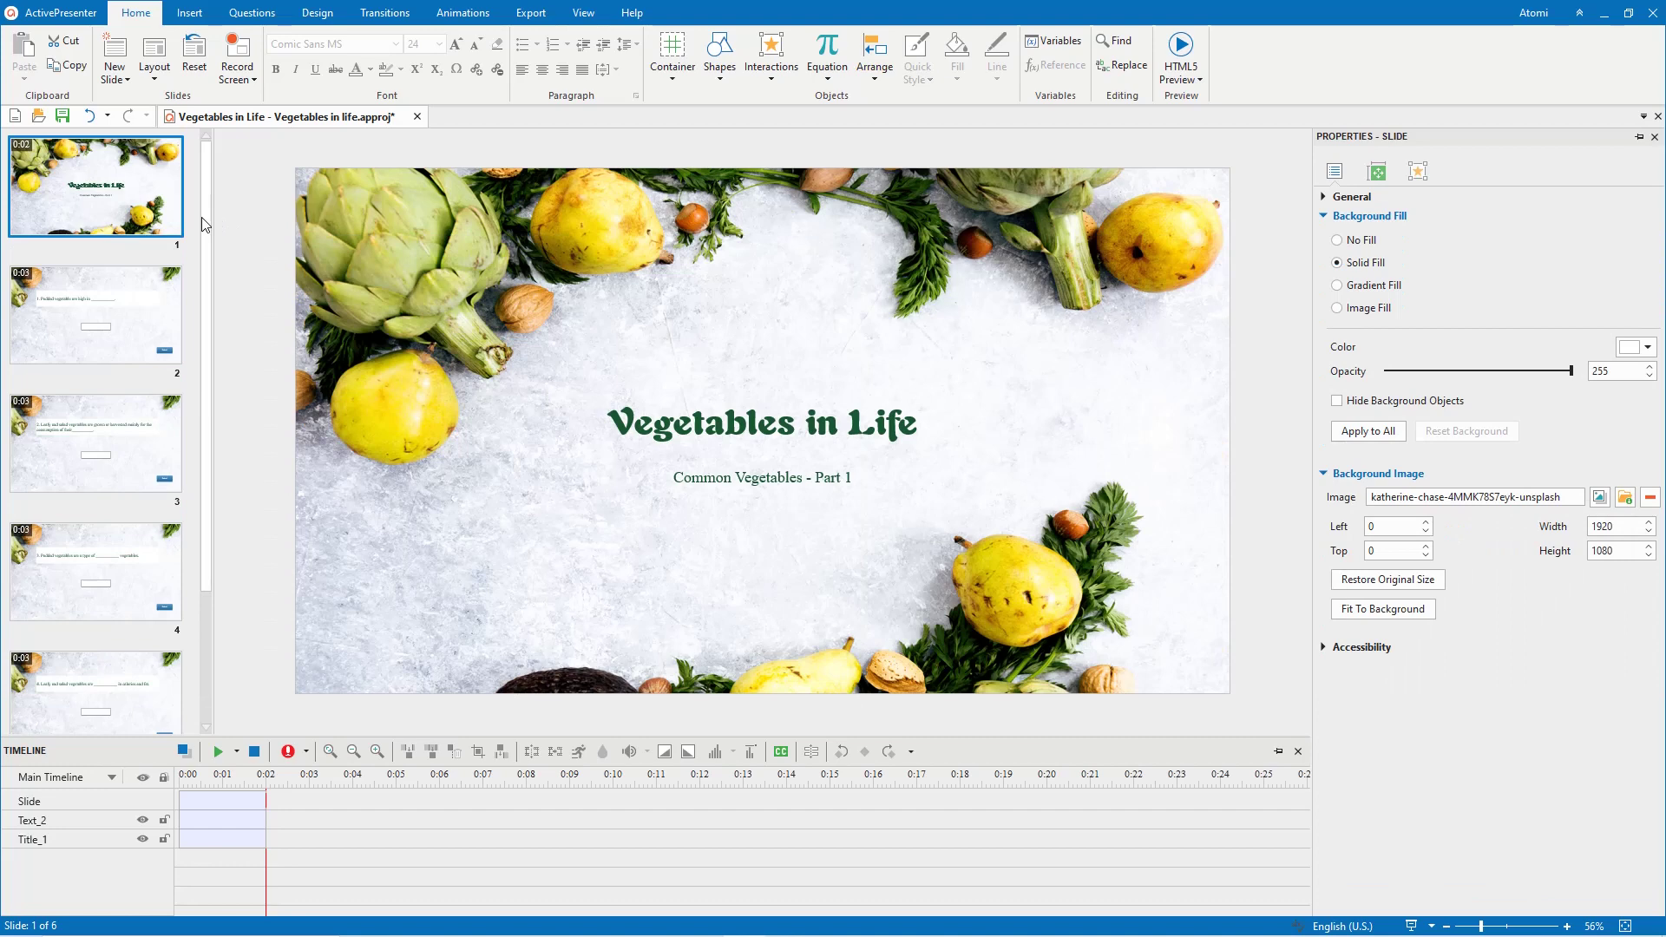
pyautogui.scroll(-3, 203, 218)
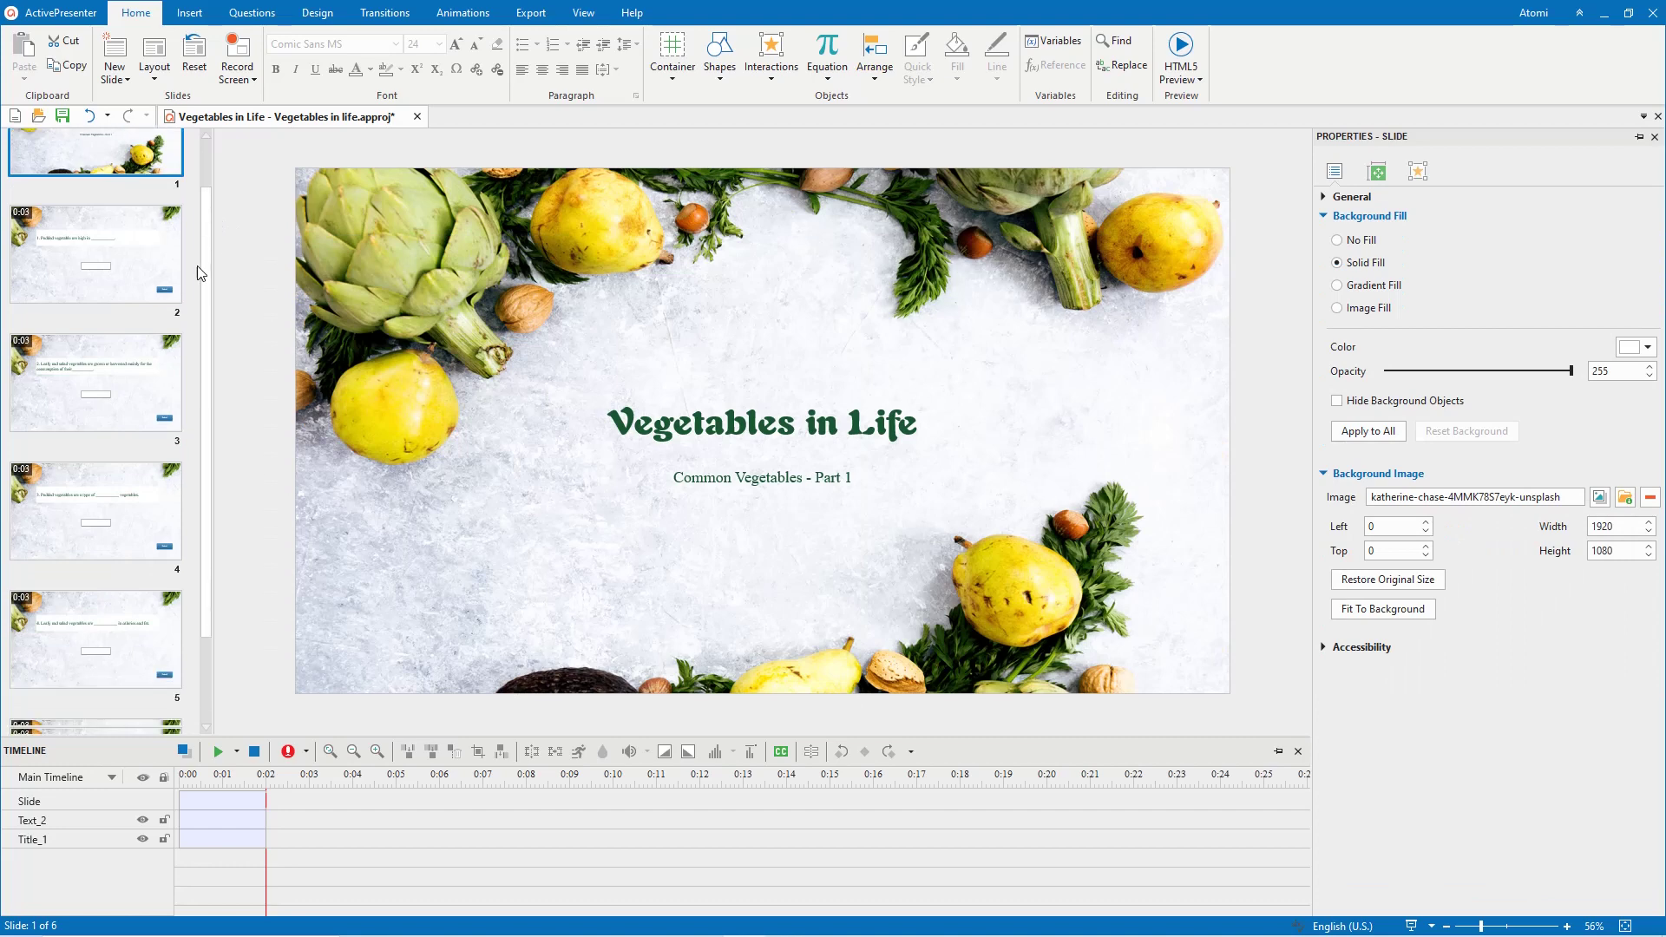
pyautogui.scroll(-2, 193, 312)
# Step: Insert two report slides after slide 6, the last question slide
pyautogui.click(162, 635)
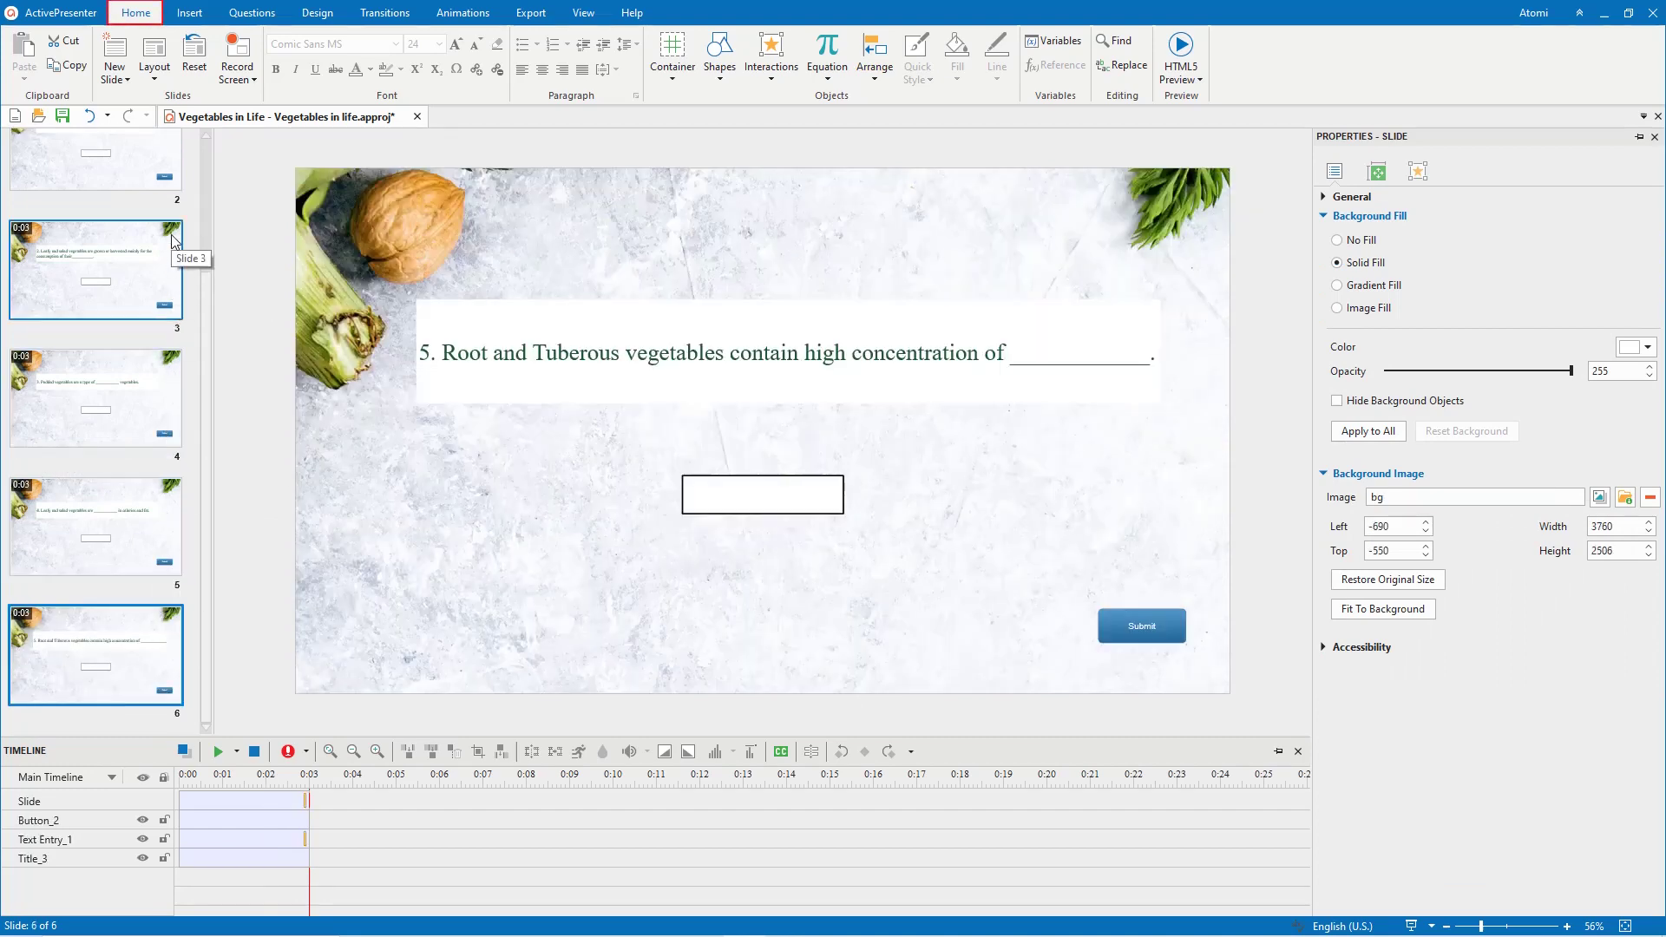
pyautogui.click(193, 13)
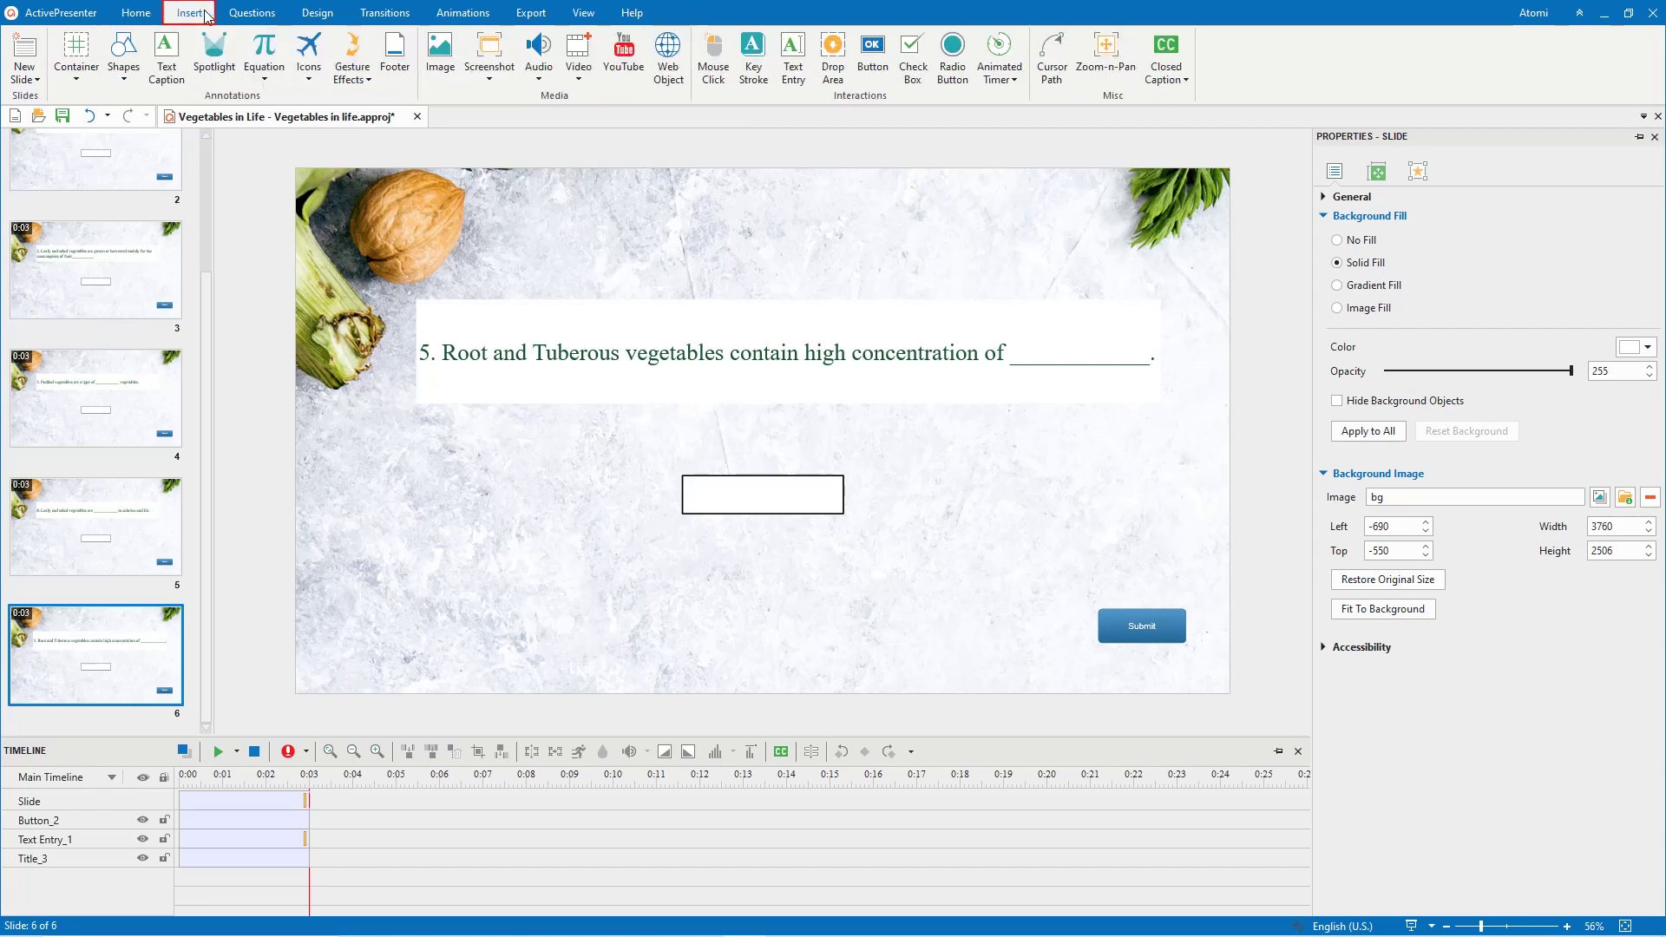
pyautogui.click(37, 80)
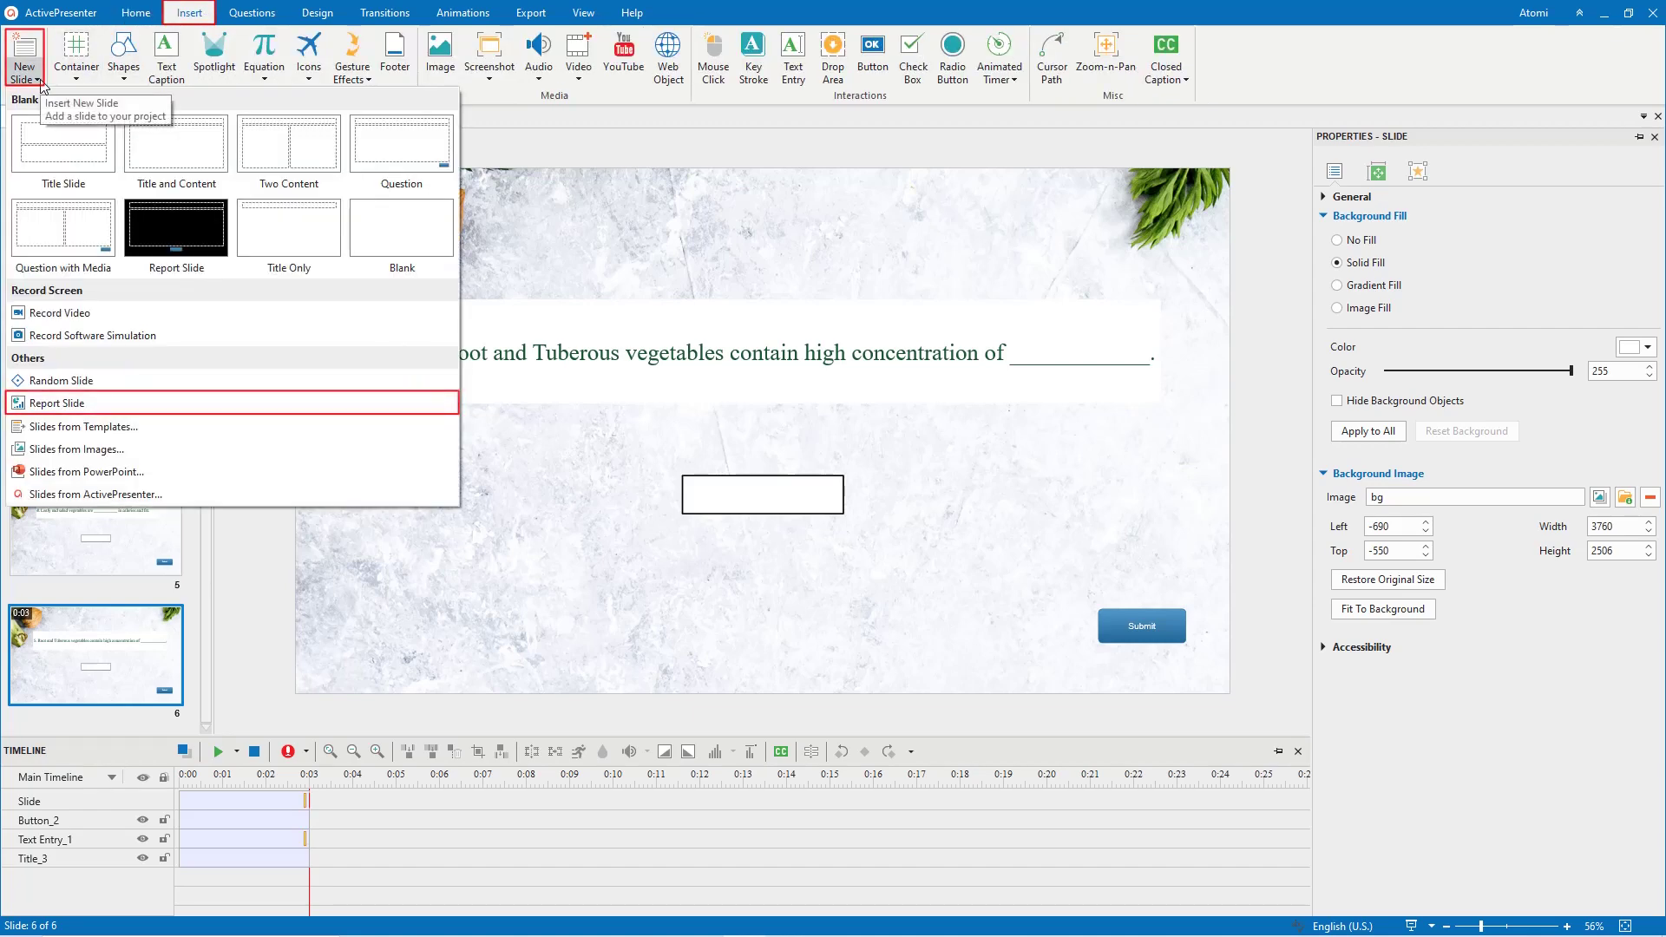
pyautogui.click(145, 398)
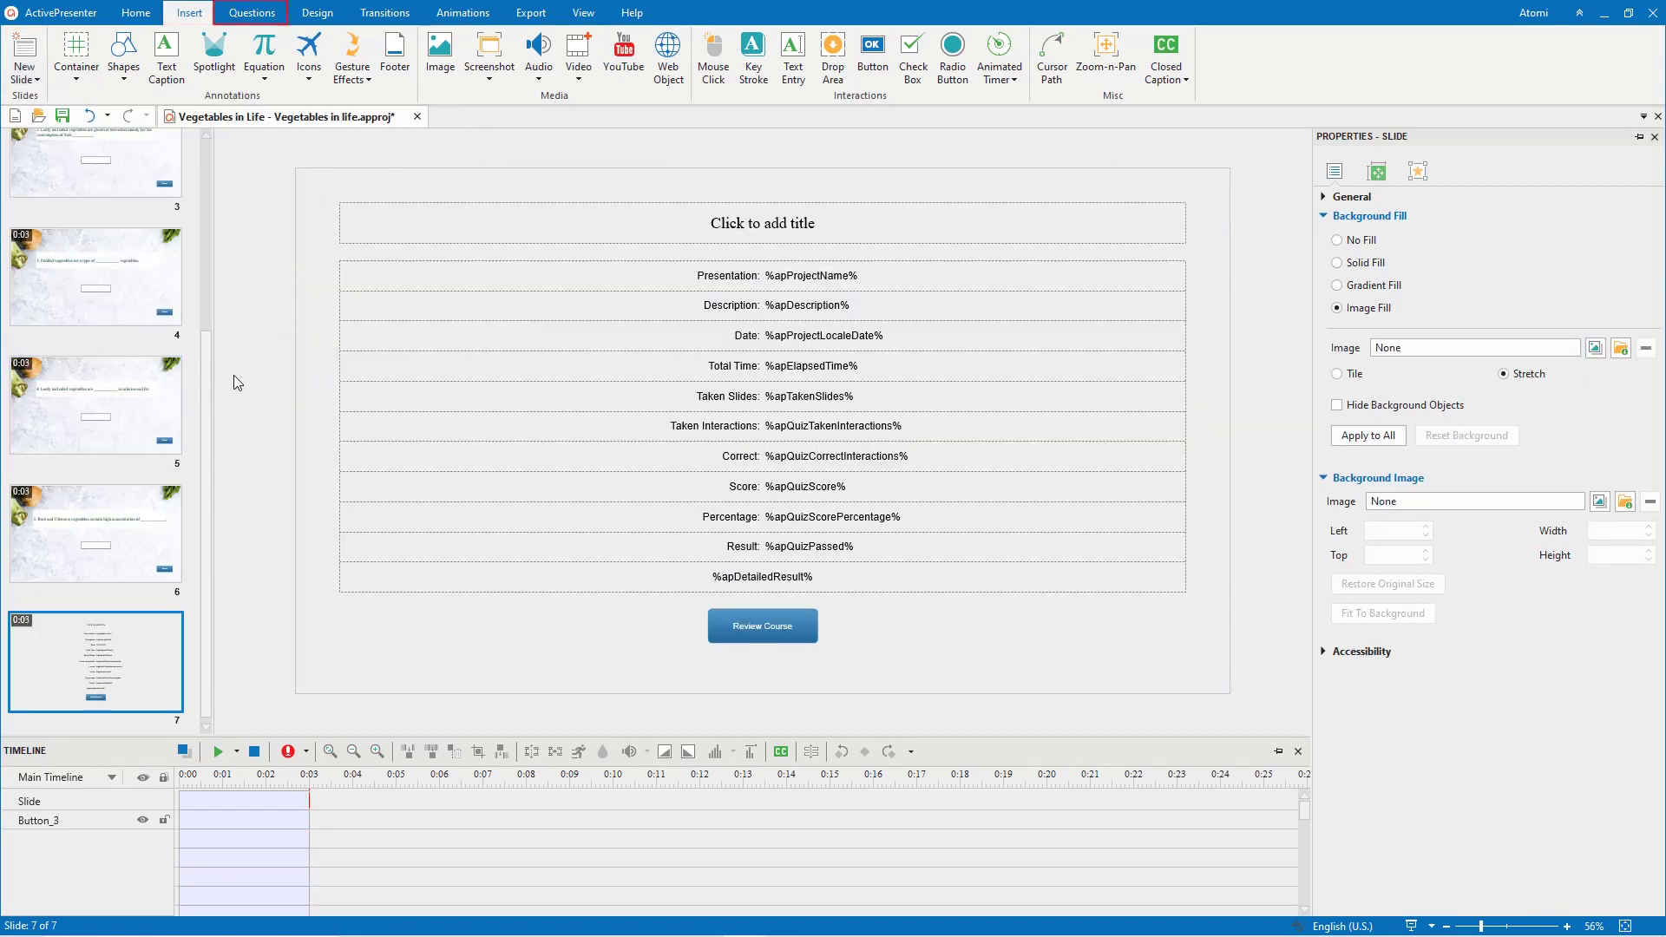
pyautogui.click(252, 12)
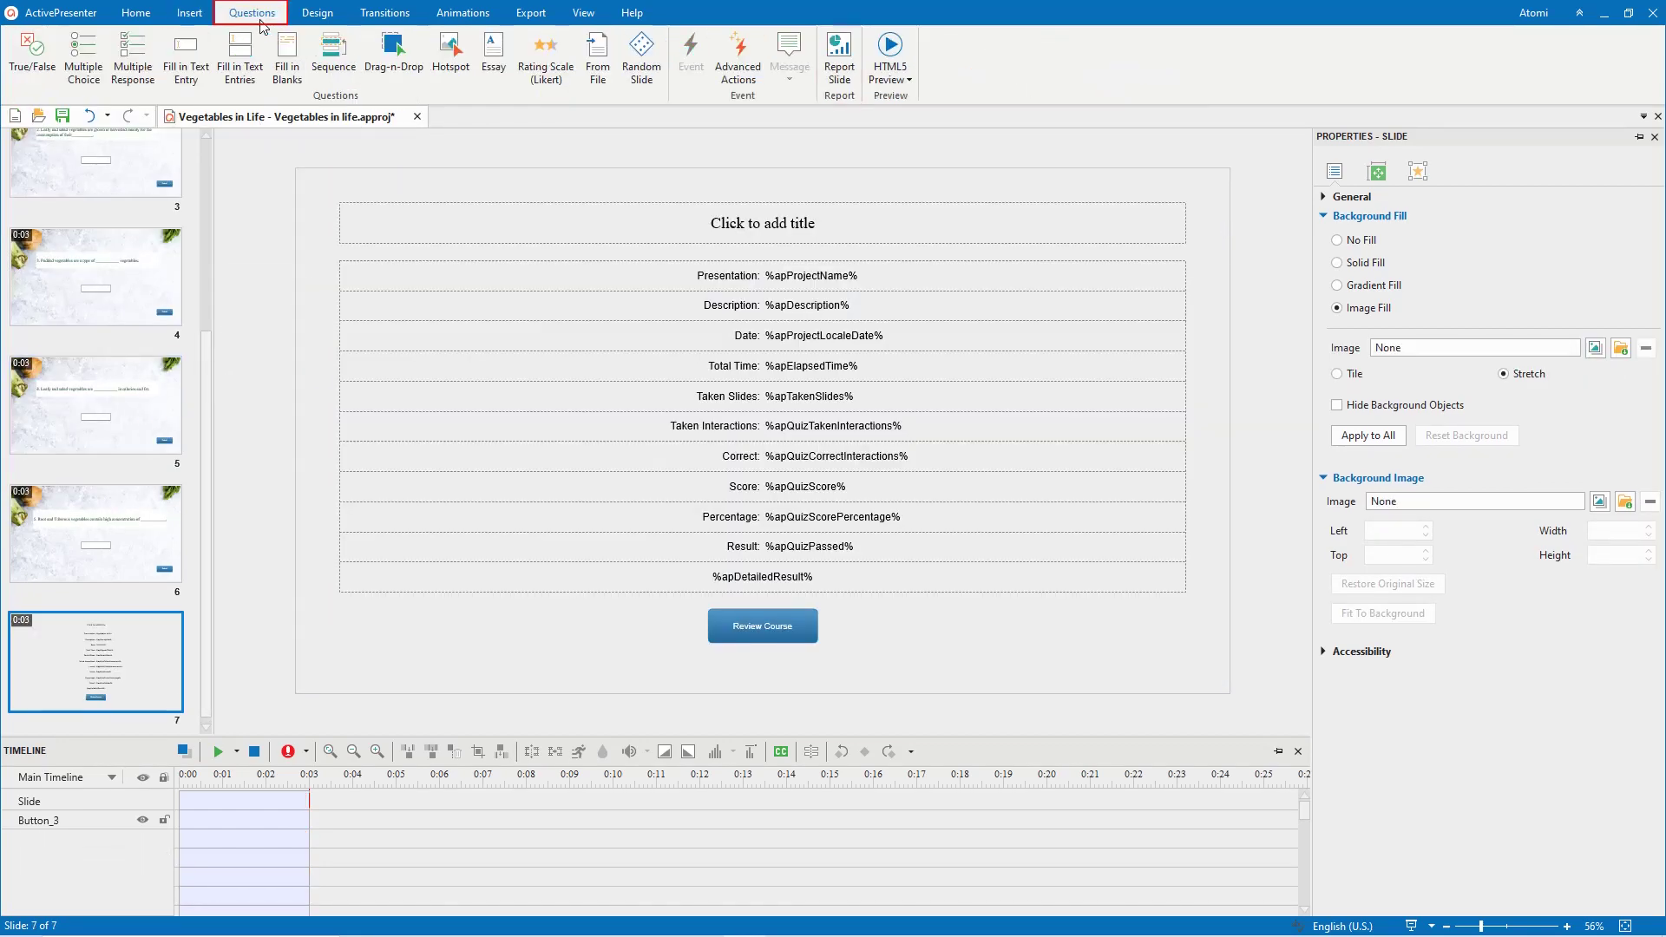
pyautogui.click(840, 59)
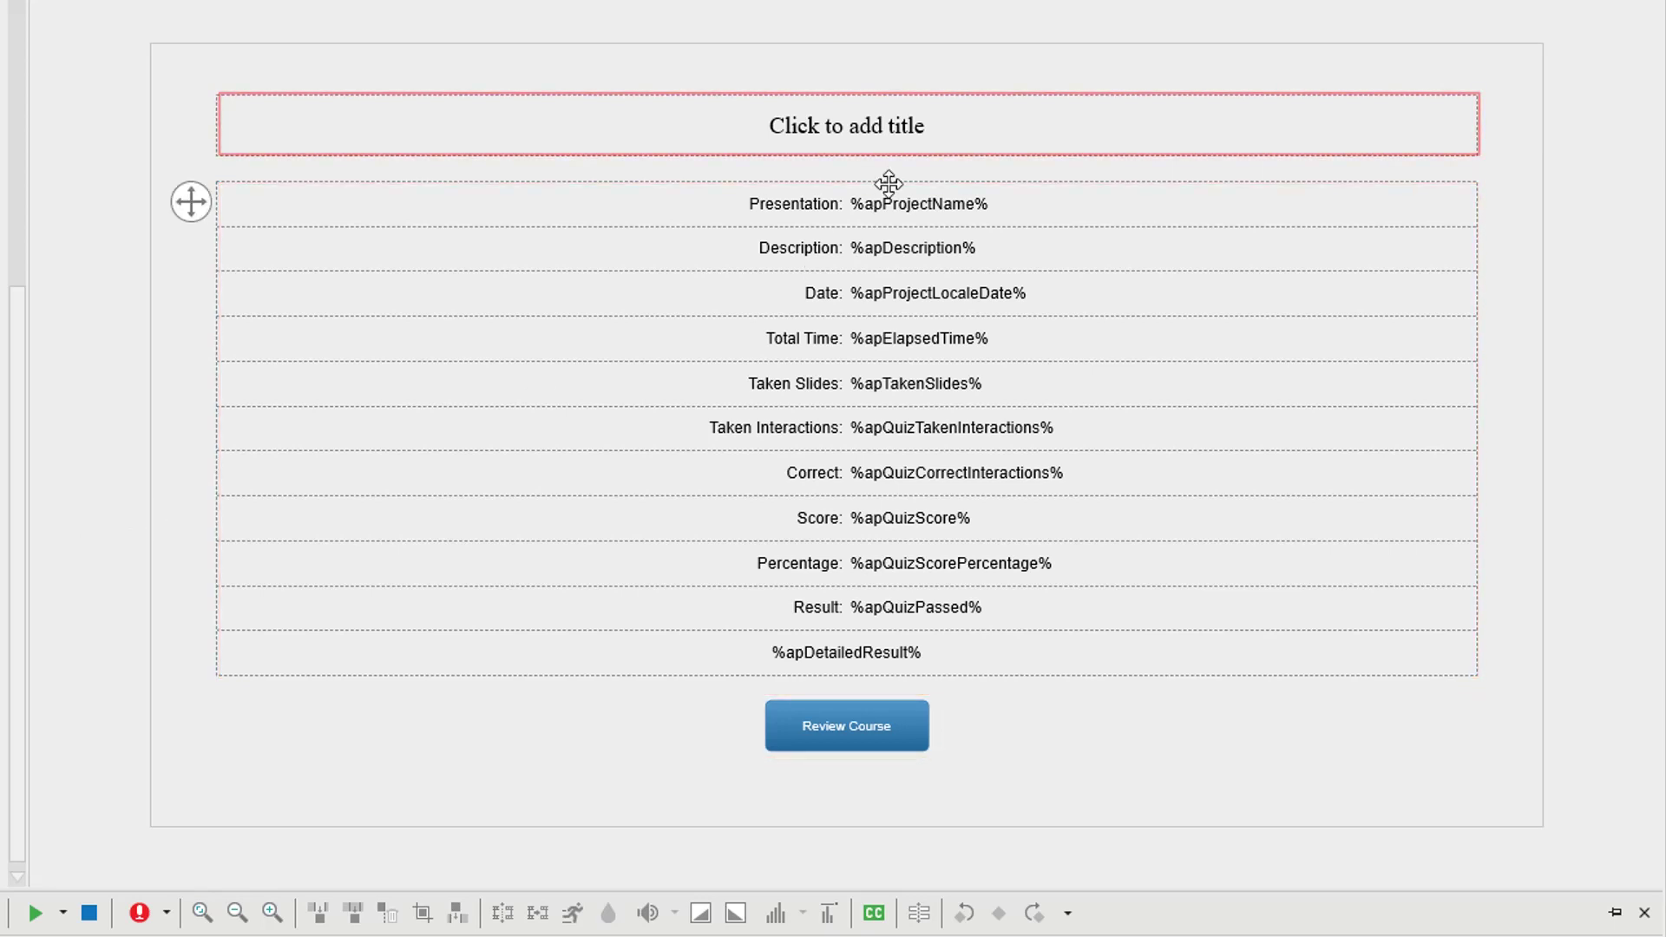
# Step: Enter 'Check your results' as the report slide's title text
pyautogui.click(886, 127)
pyautogui.write('Check your resul')
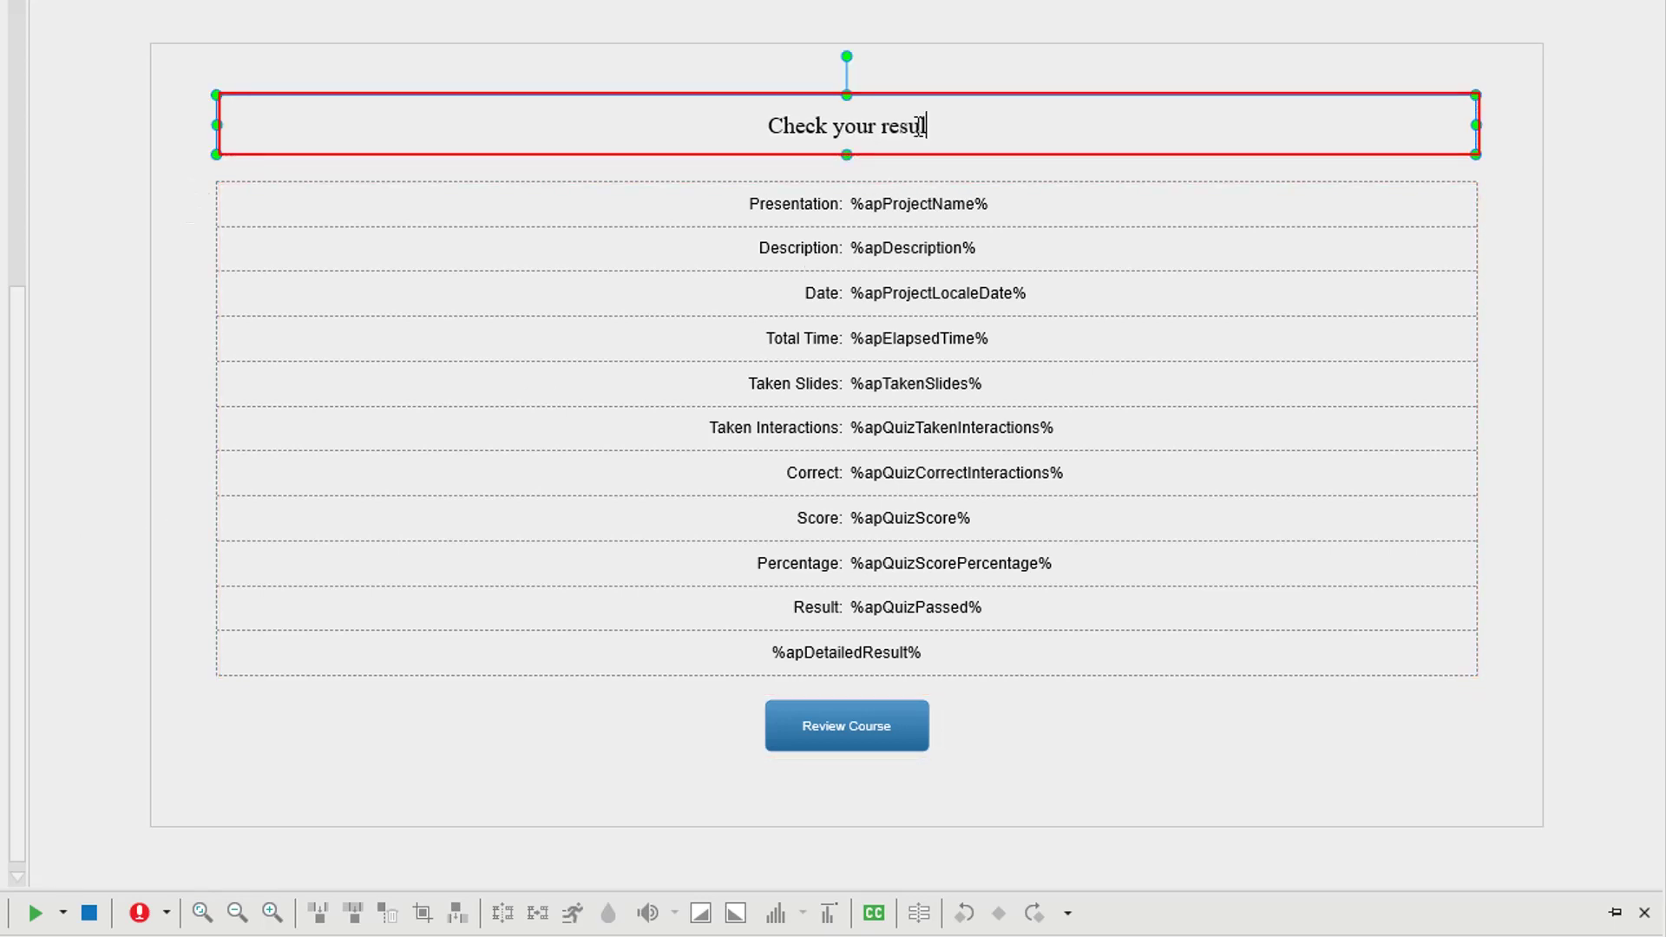
pyautogui.write('ts')
pyautogui.click(1505, 319)
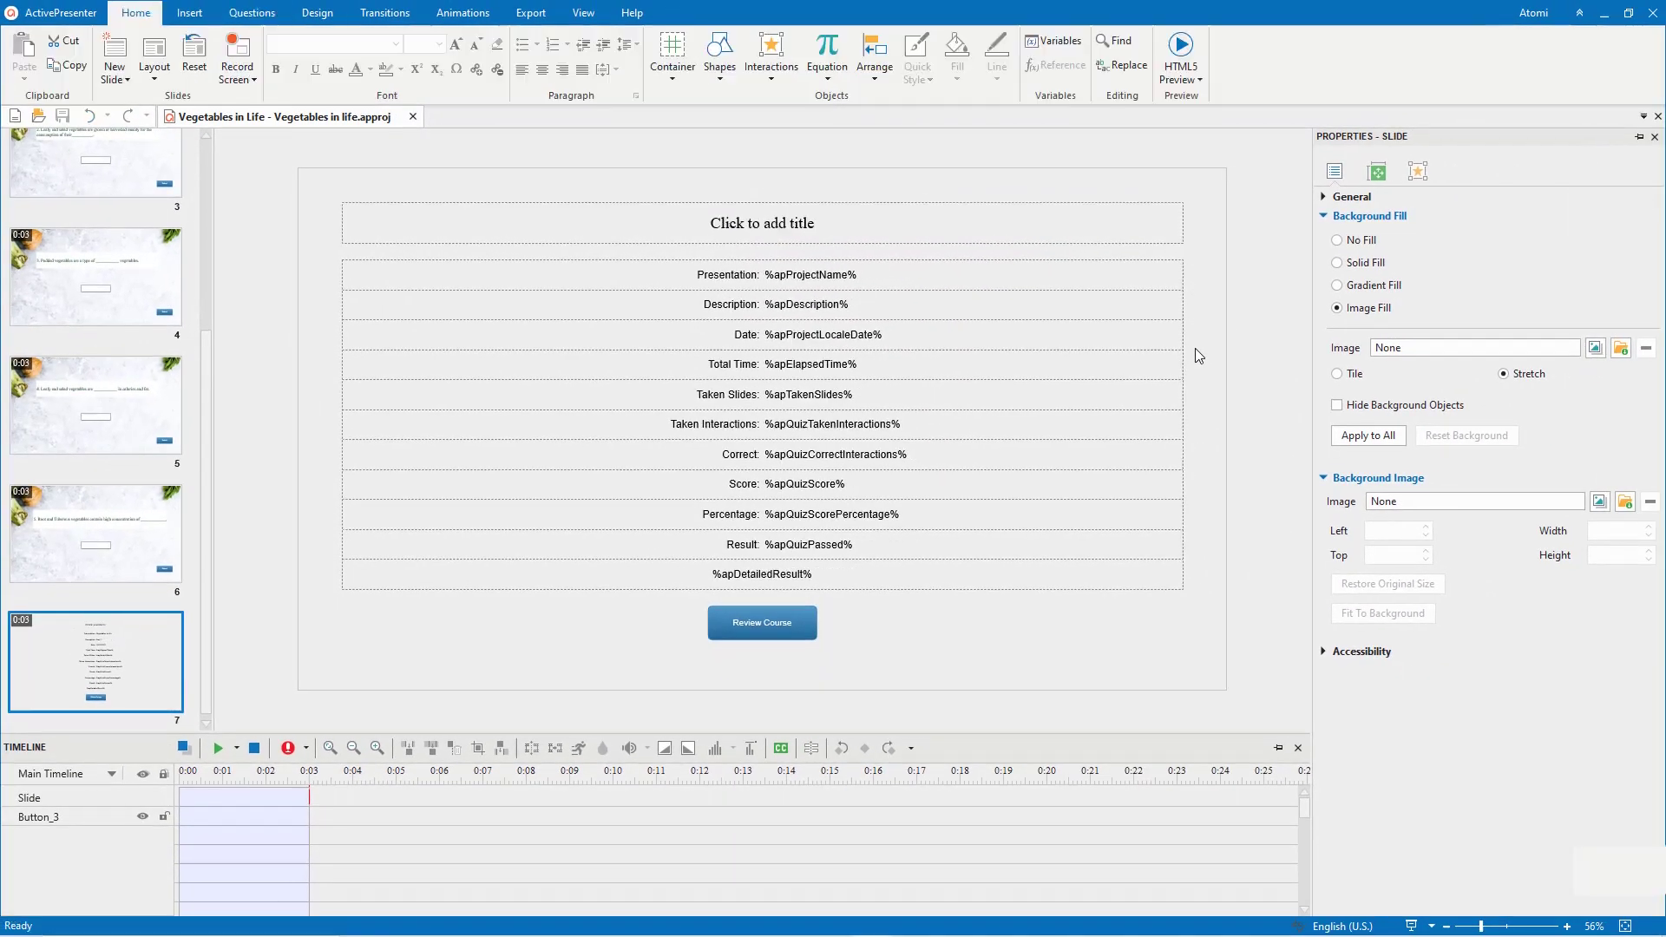
pyautogui.click(59, 12)
pyautogui.moveTo(98, 376)
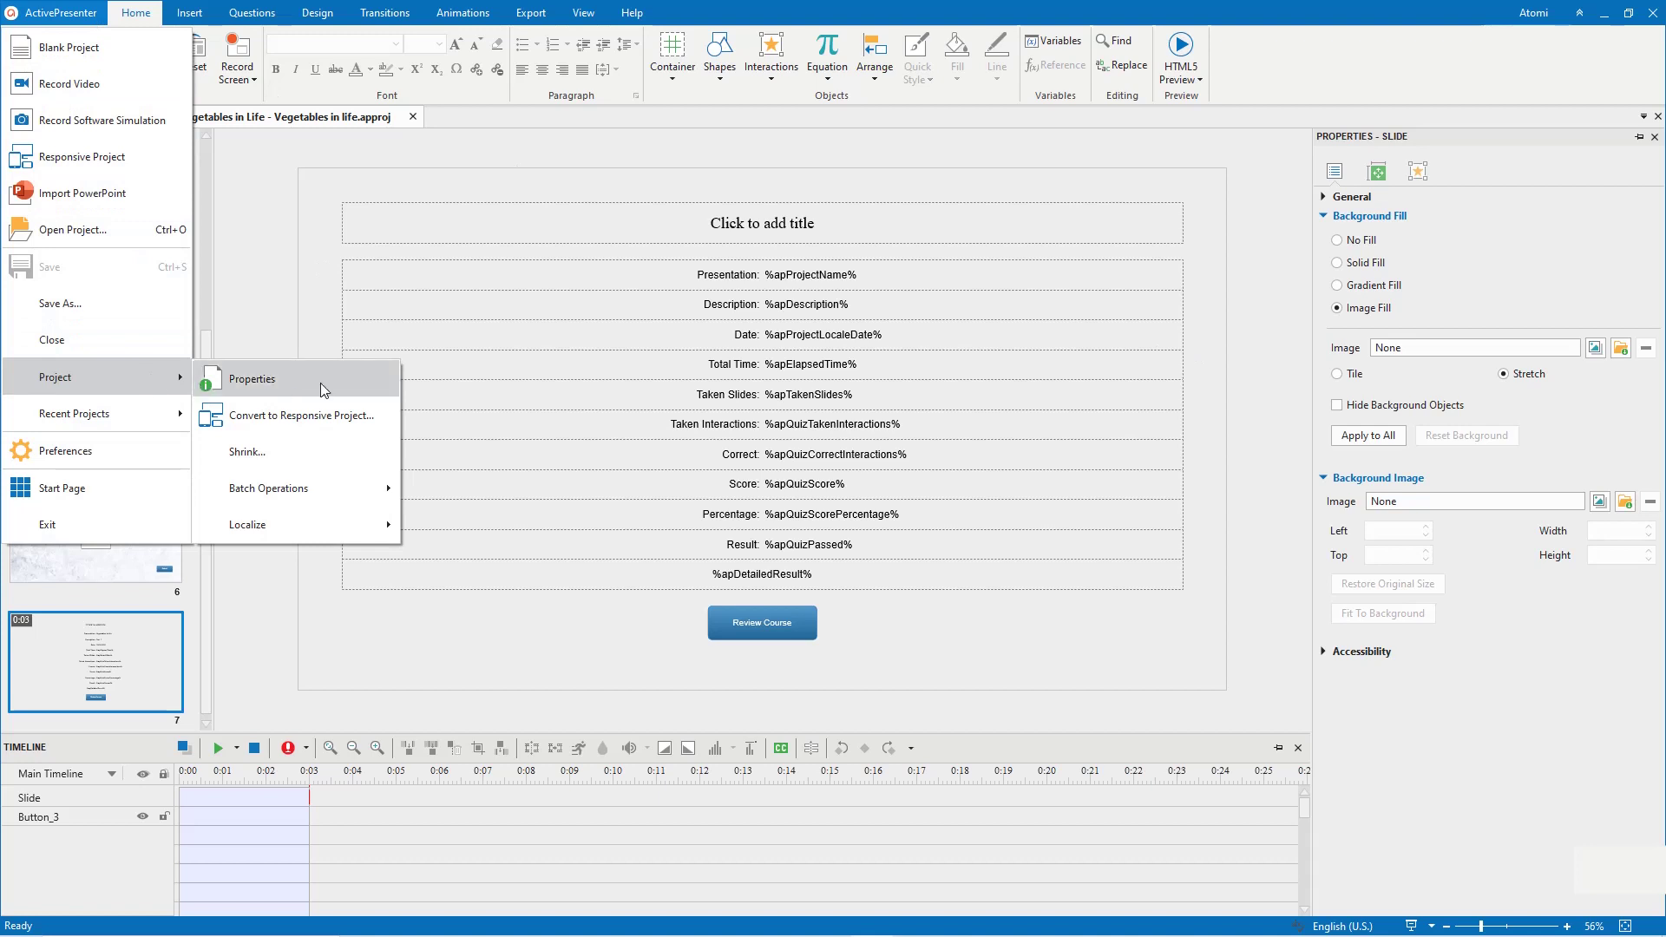
pyautogui.click(251, 379)
pyautogui.moveTo(683, 261); pyautogui.dragTo(482, 191)
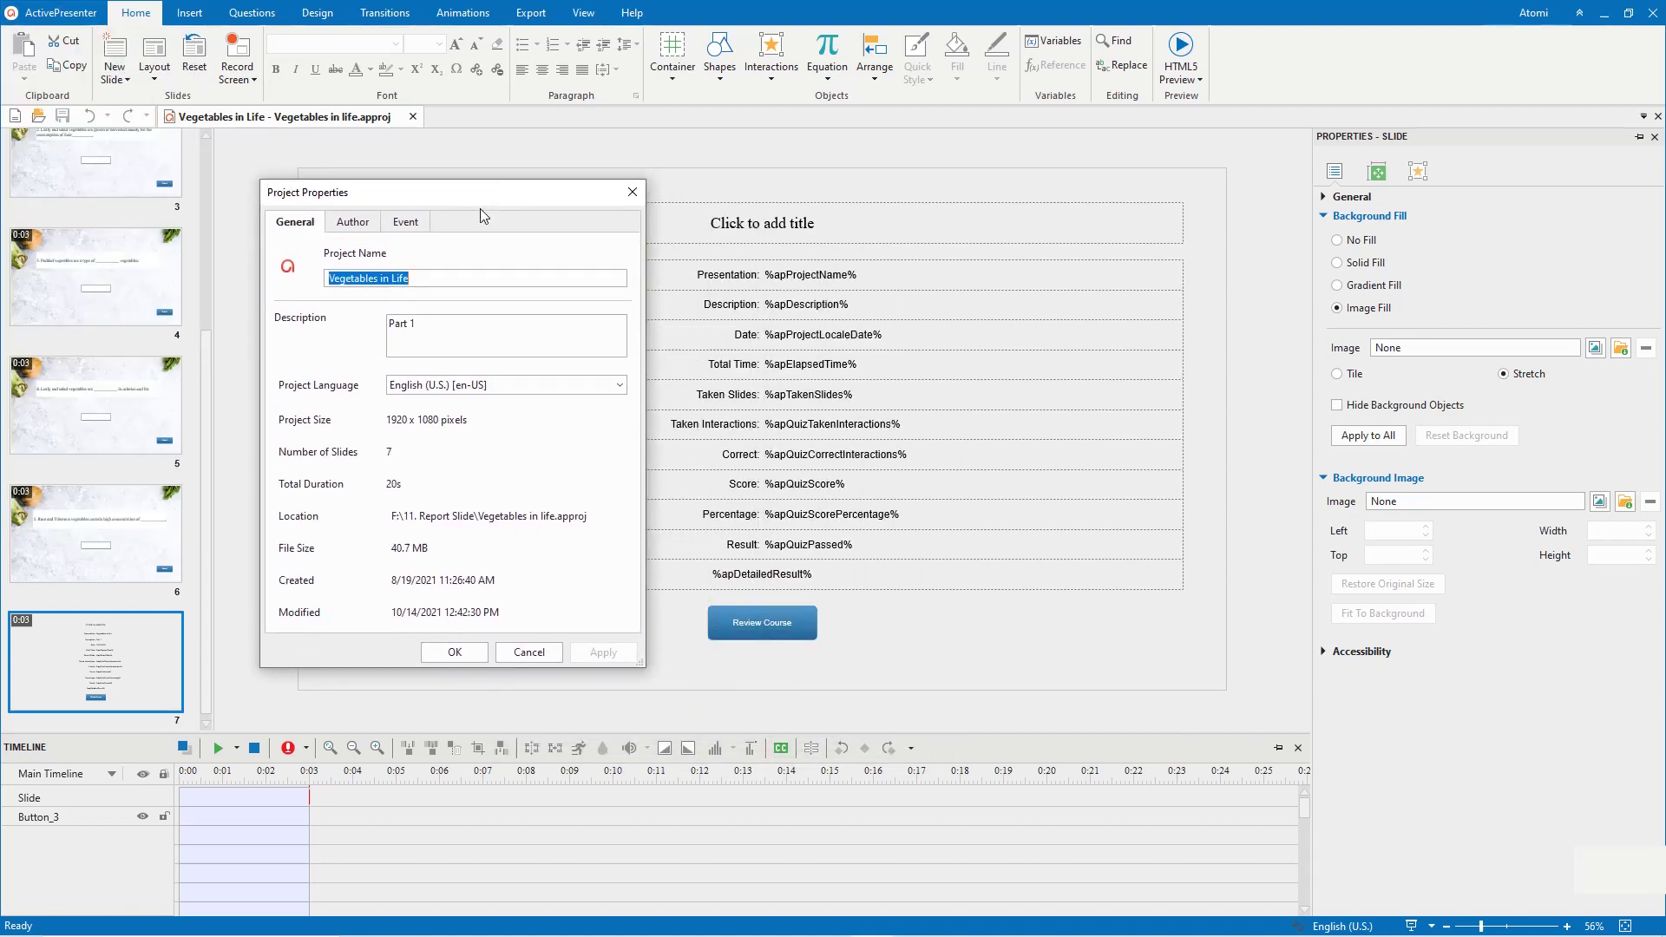
pyautogui.click(463, 649)
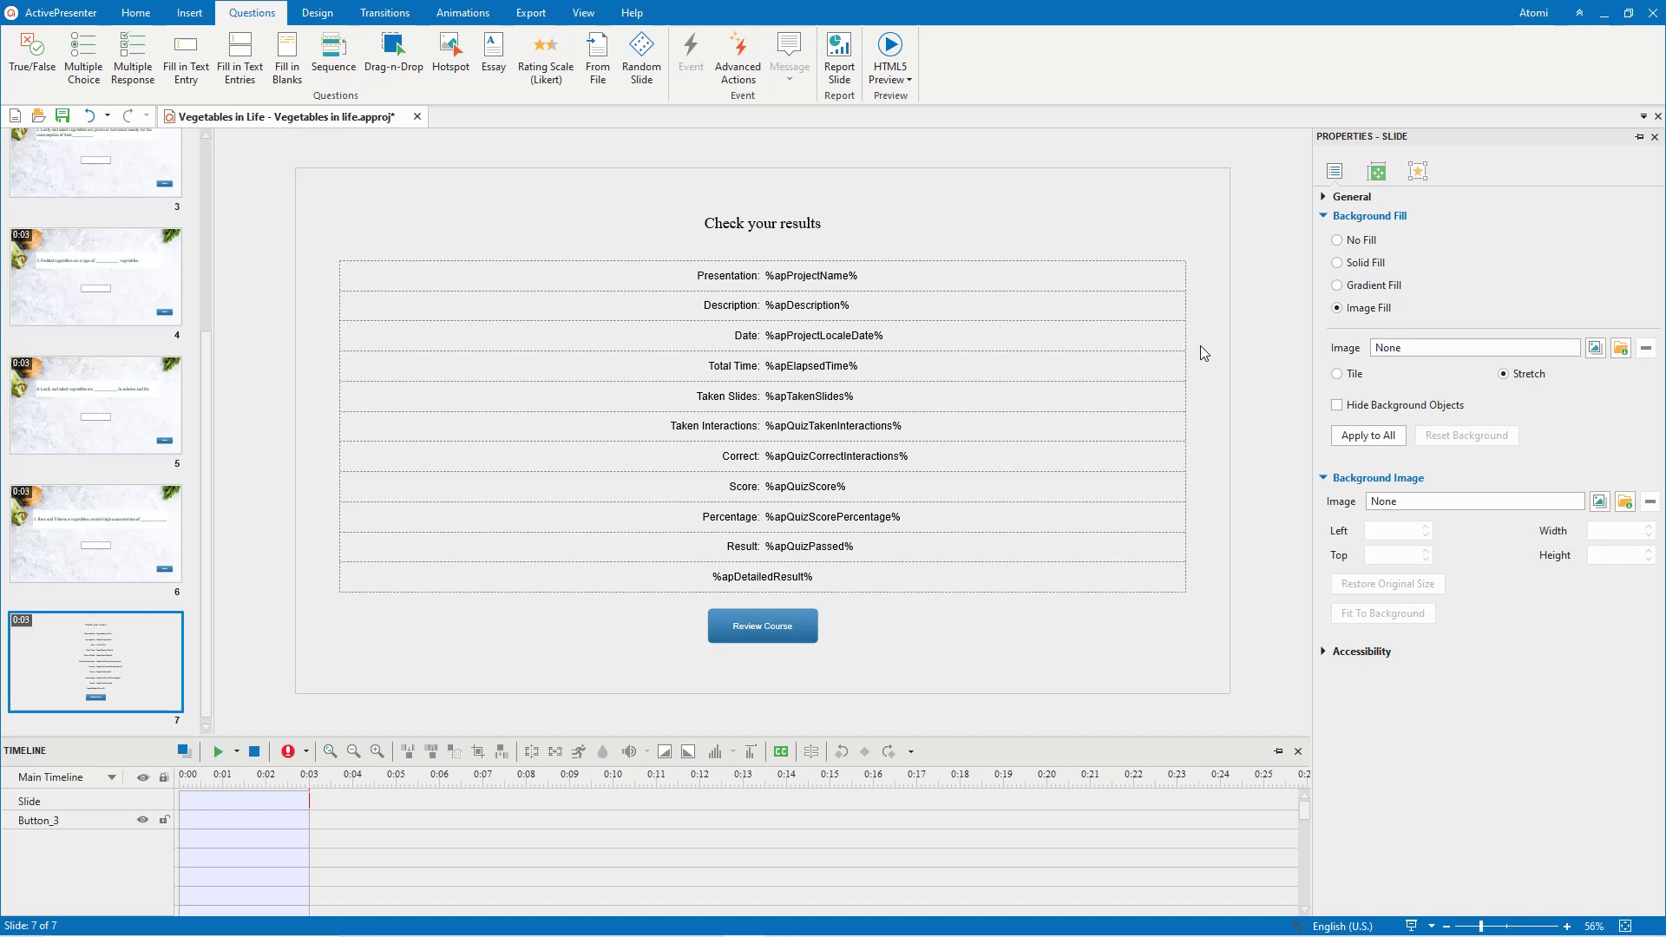
# Step: Replace %apDescription% with the apReviewMode system variable and relabel the row Review Mode
pyautogui.click(857, 307)
pyautogui.moveTo(855, 305); pyautogui.dragTo(763, 306)
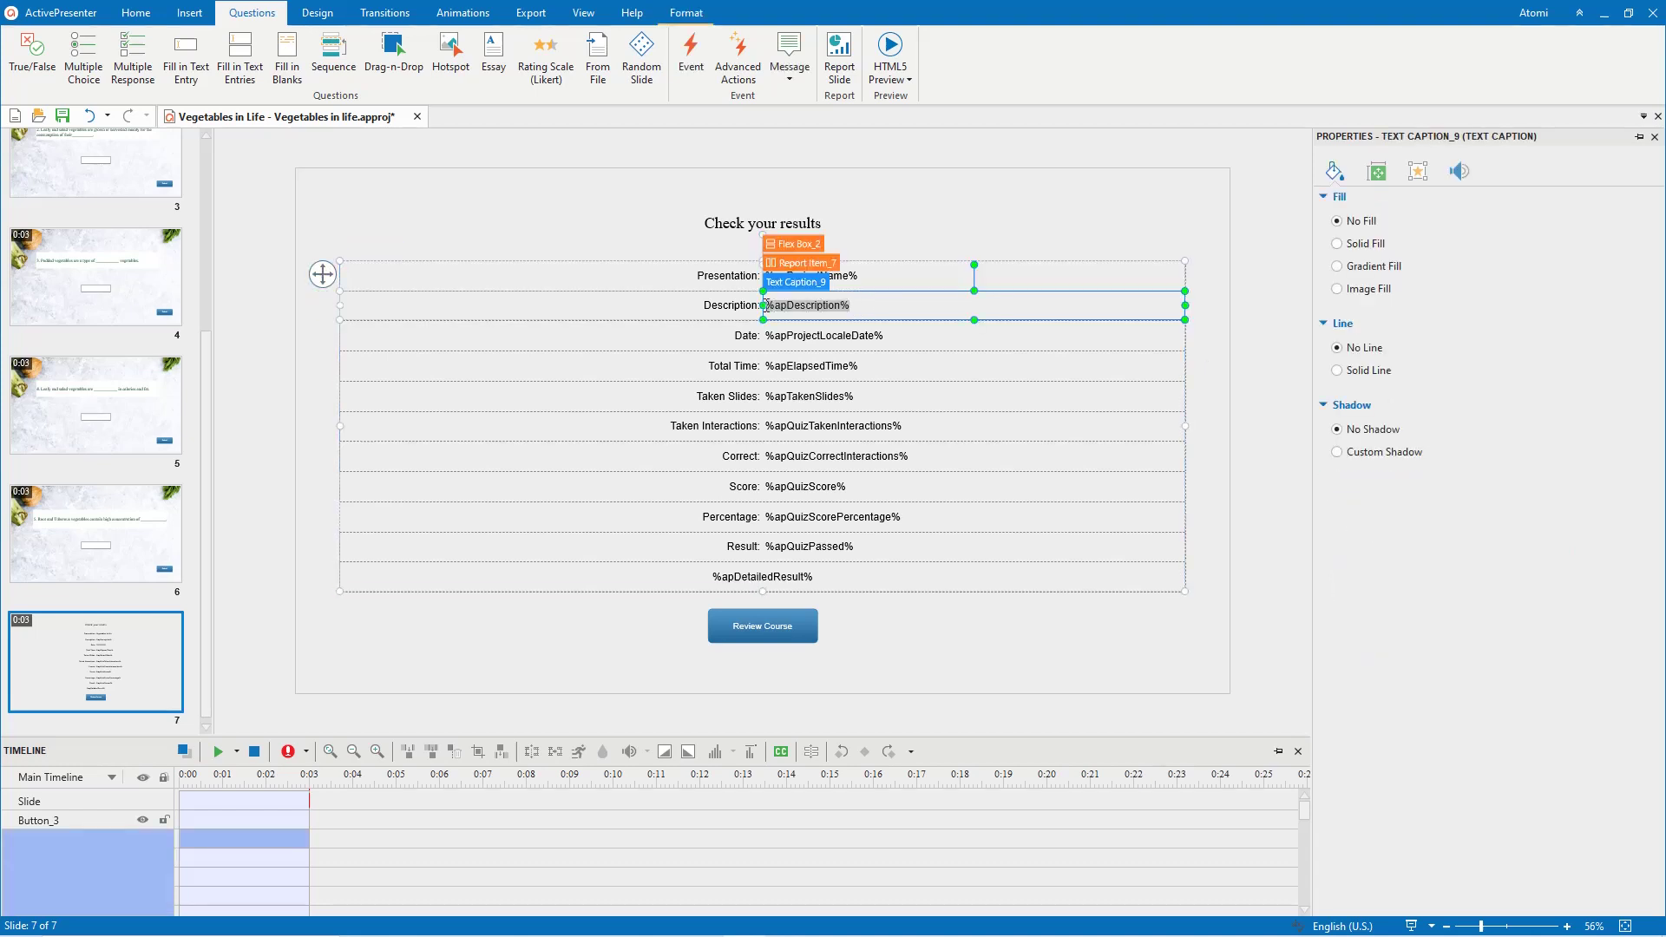
pyautogui.press('Delete')
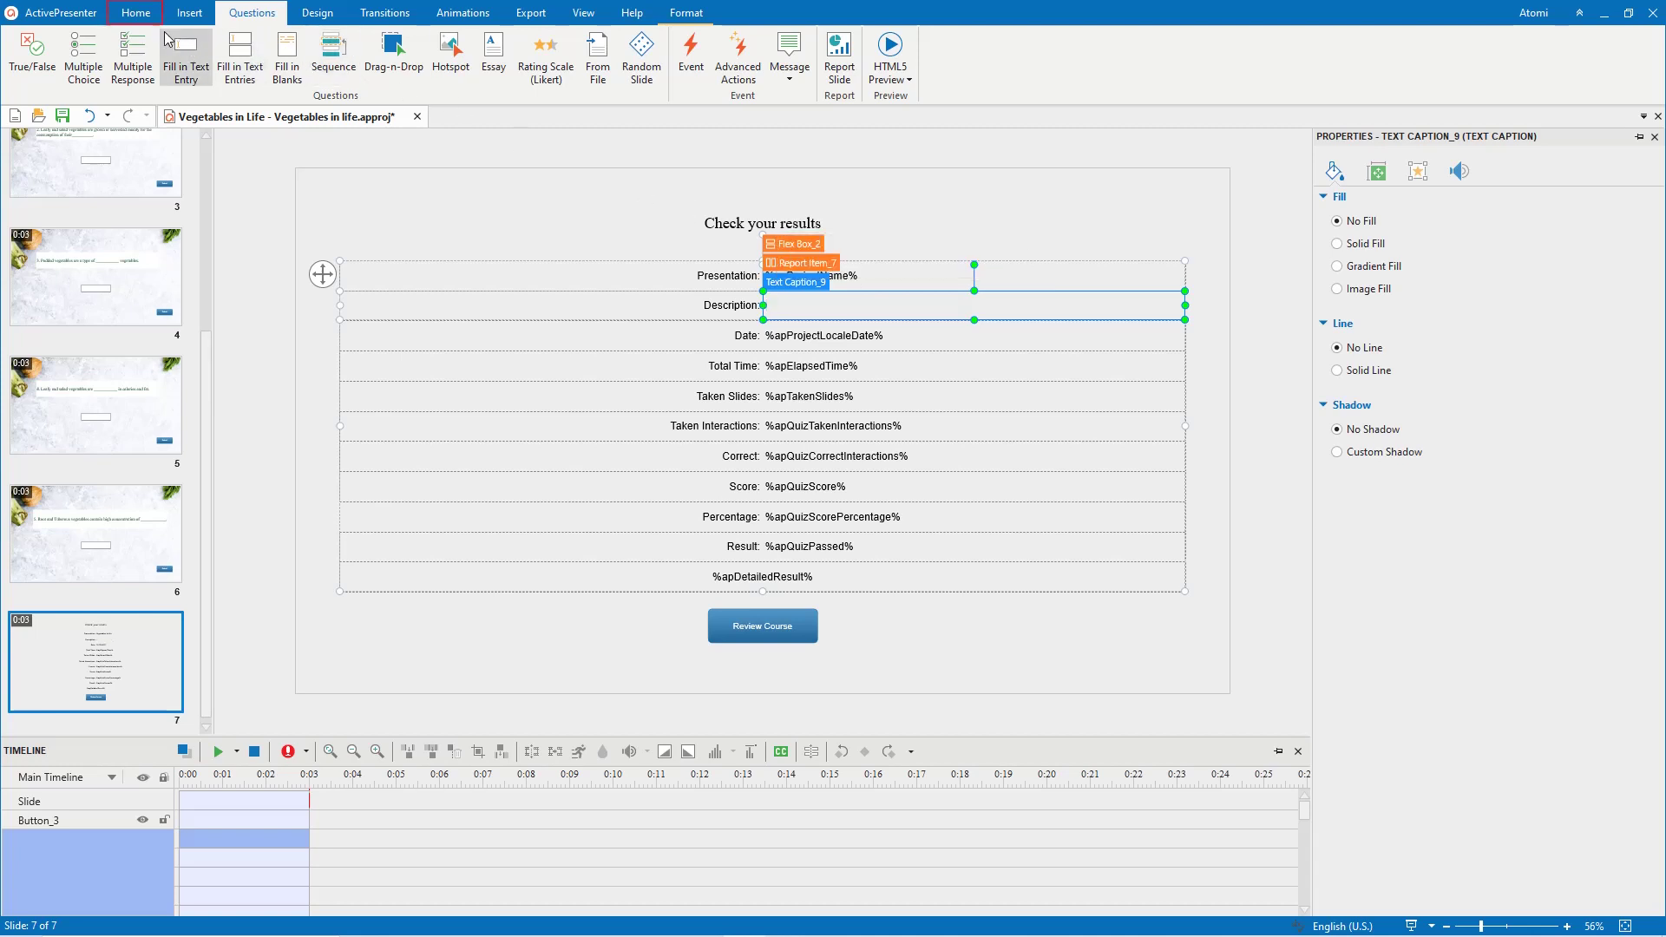
pyautogui.click(136, 13)
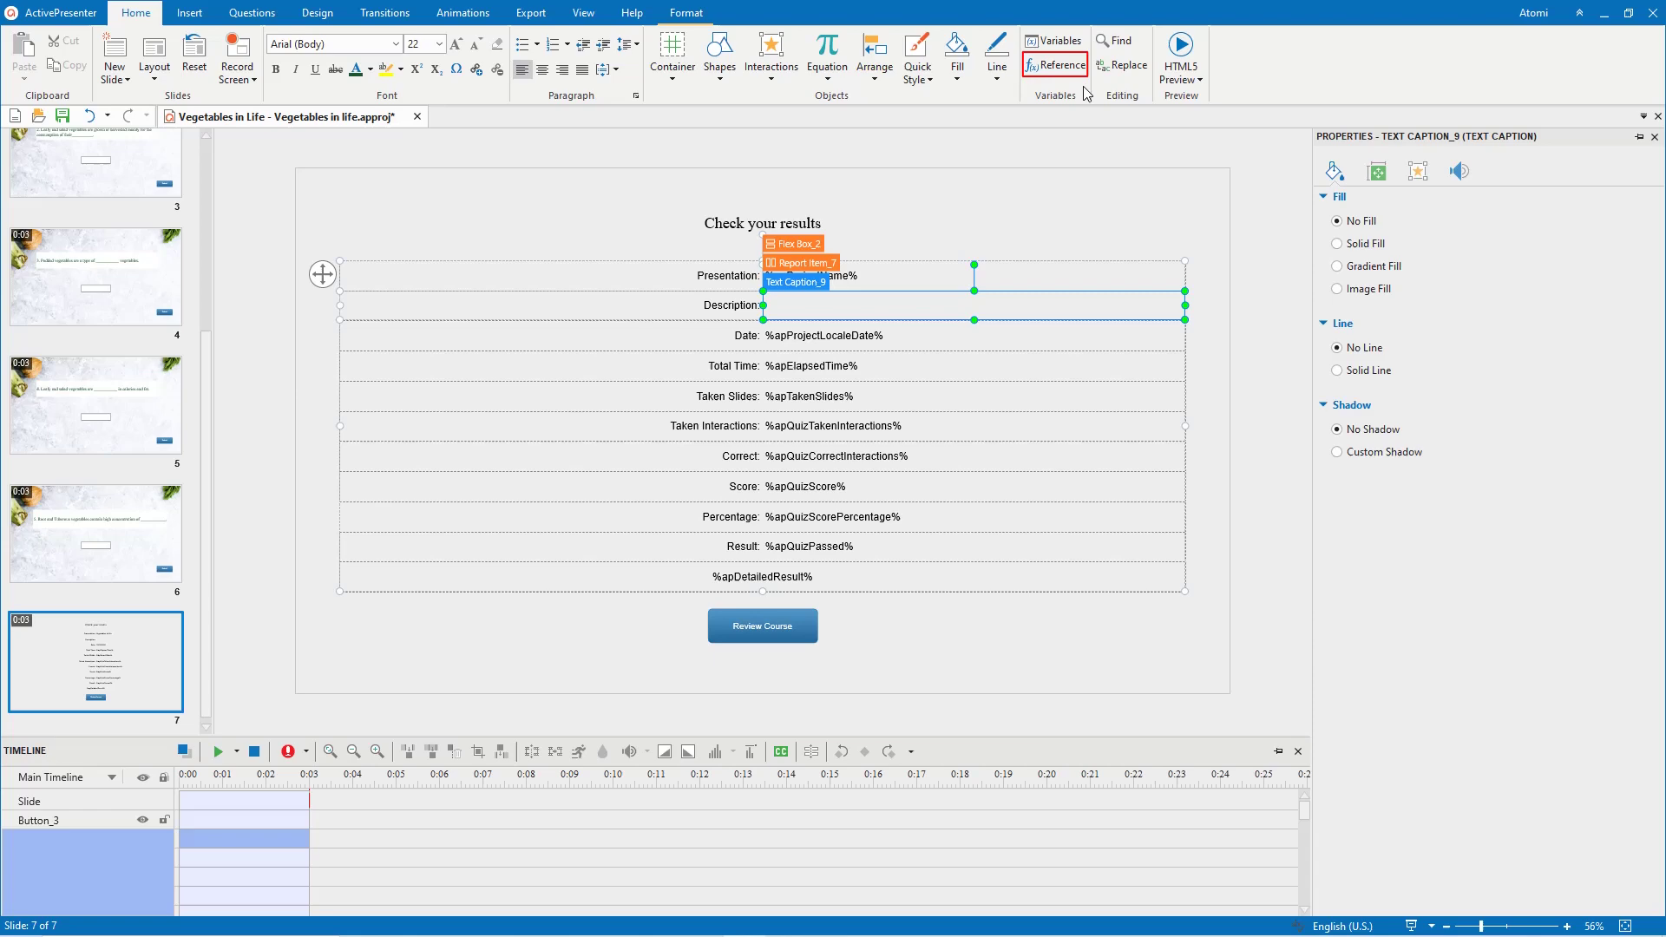
pyautogui.click(1057, 66)
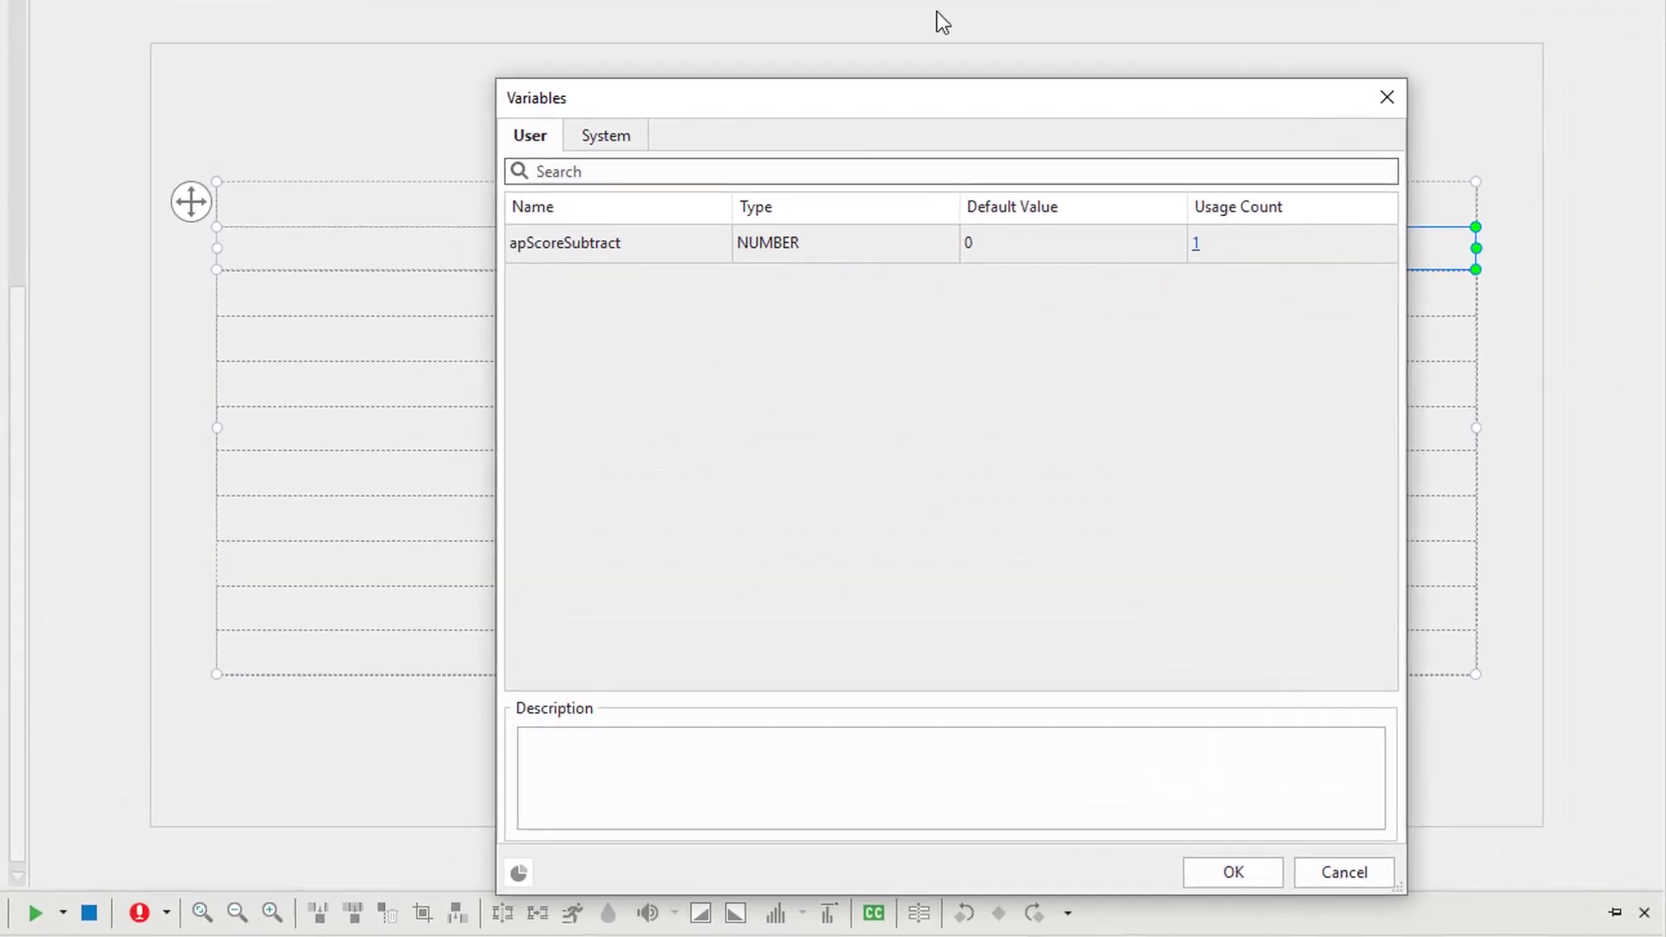
pyautogui.click(606, 136)
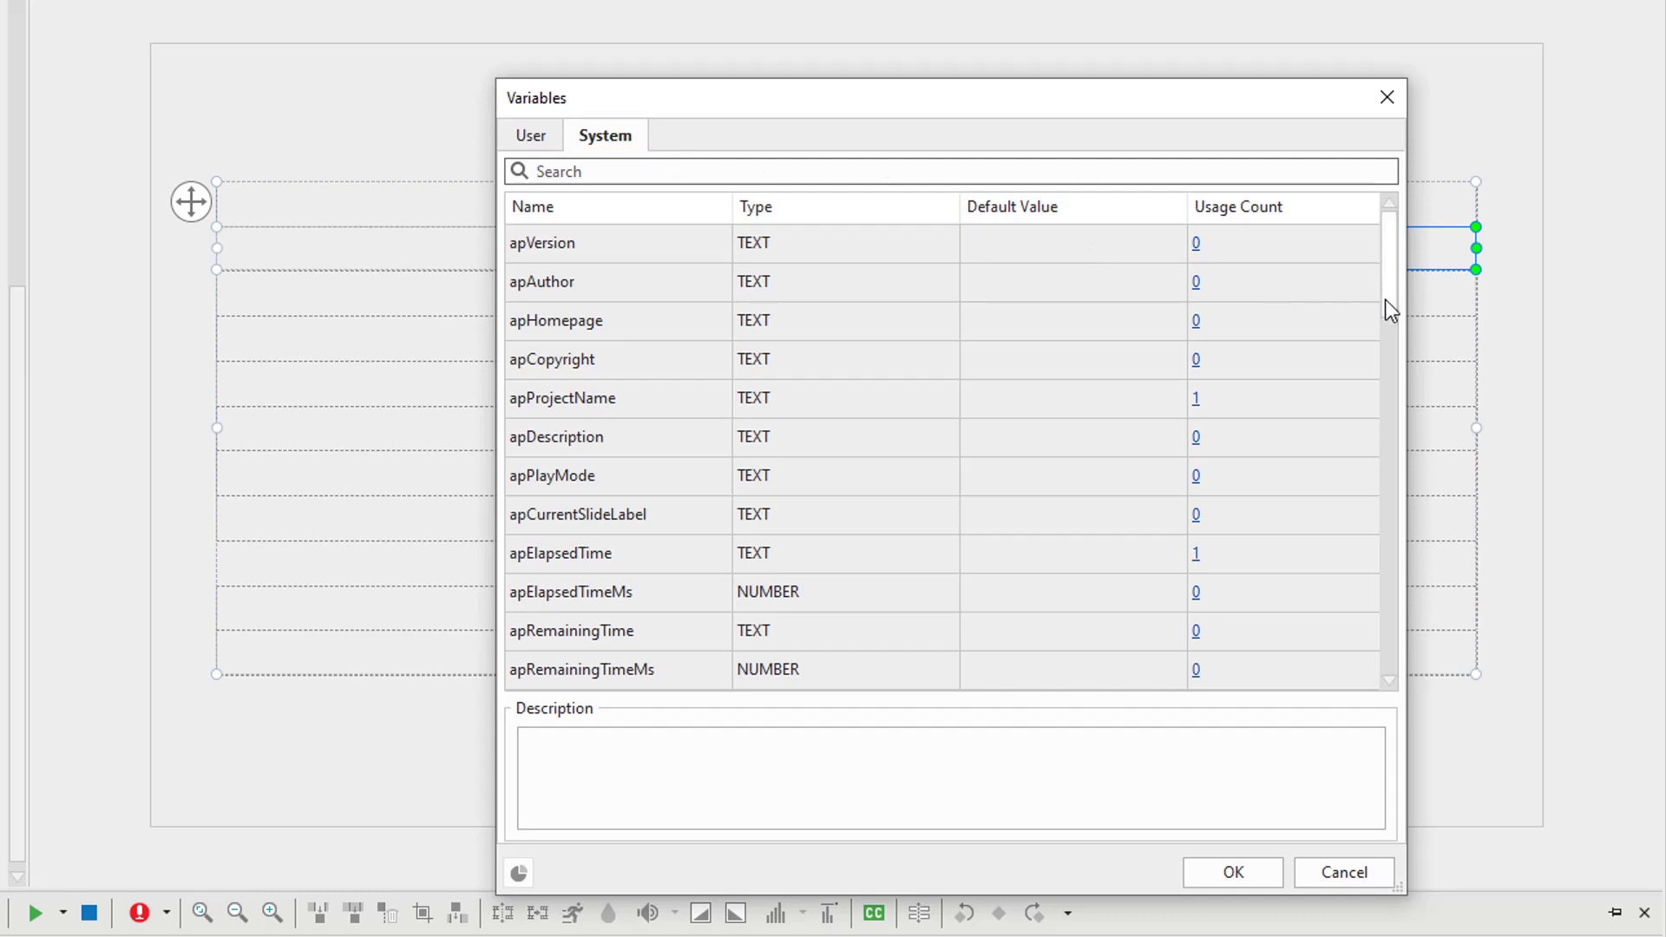
pyautogui.moveTo(1386, 301); pyautogui.dragTo(1383, 342)
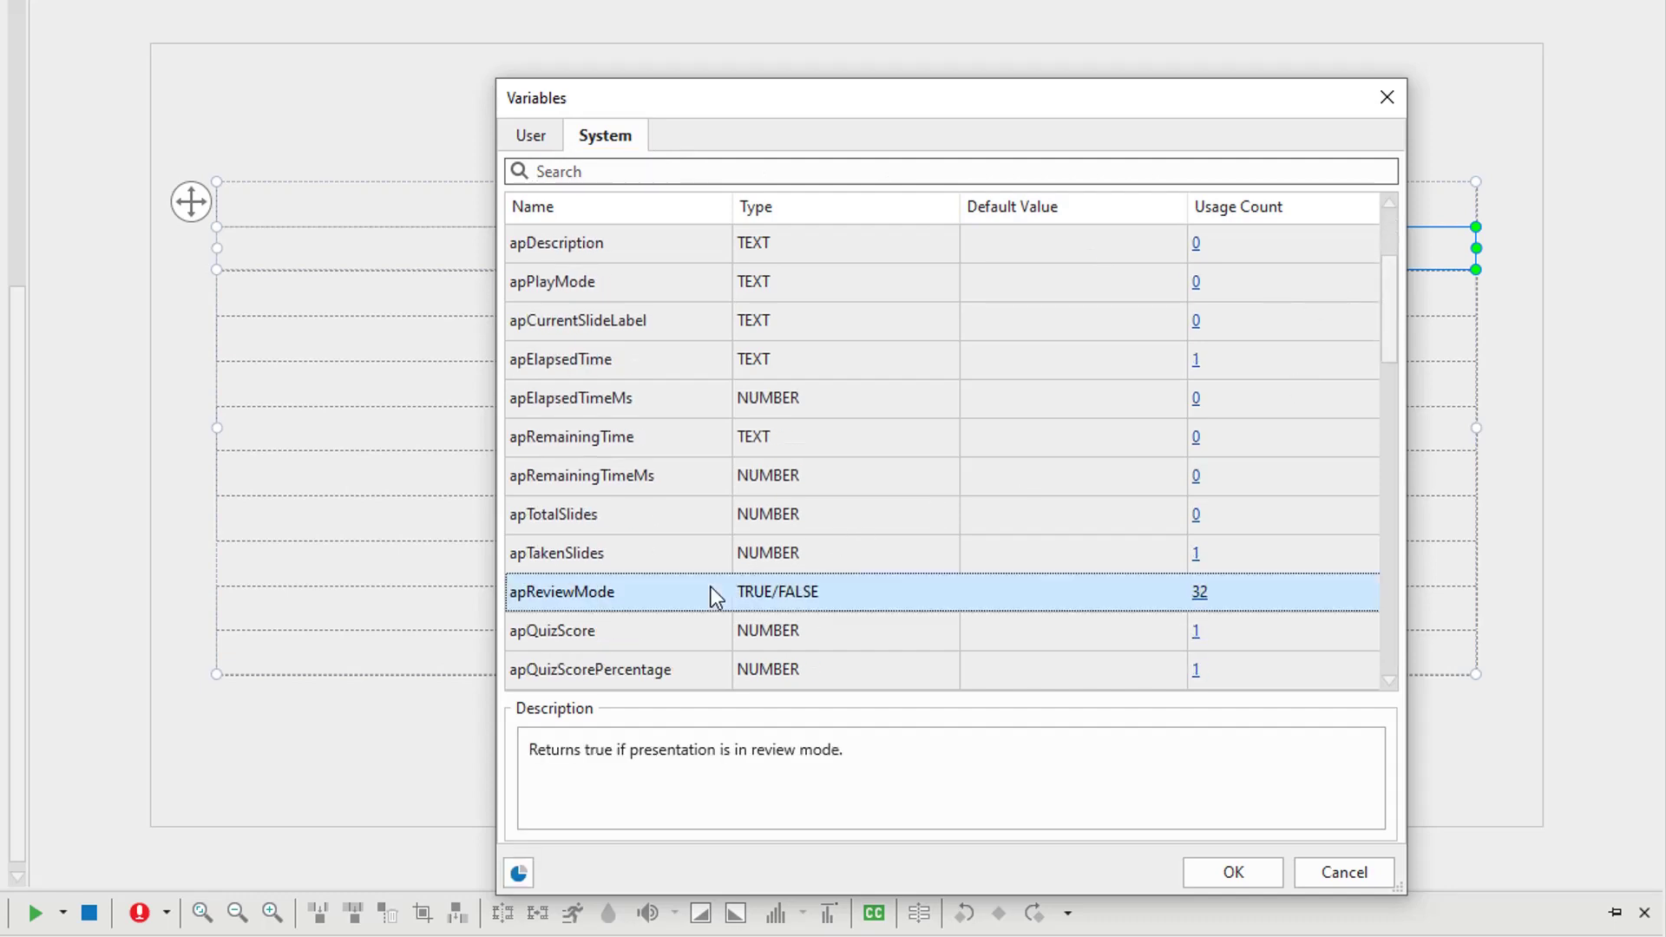
pyautogui.click(1233, 872)
pyautogui.doubleClick(782, 248)
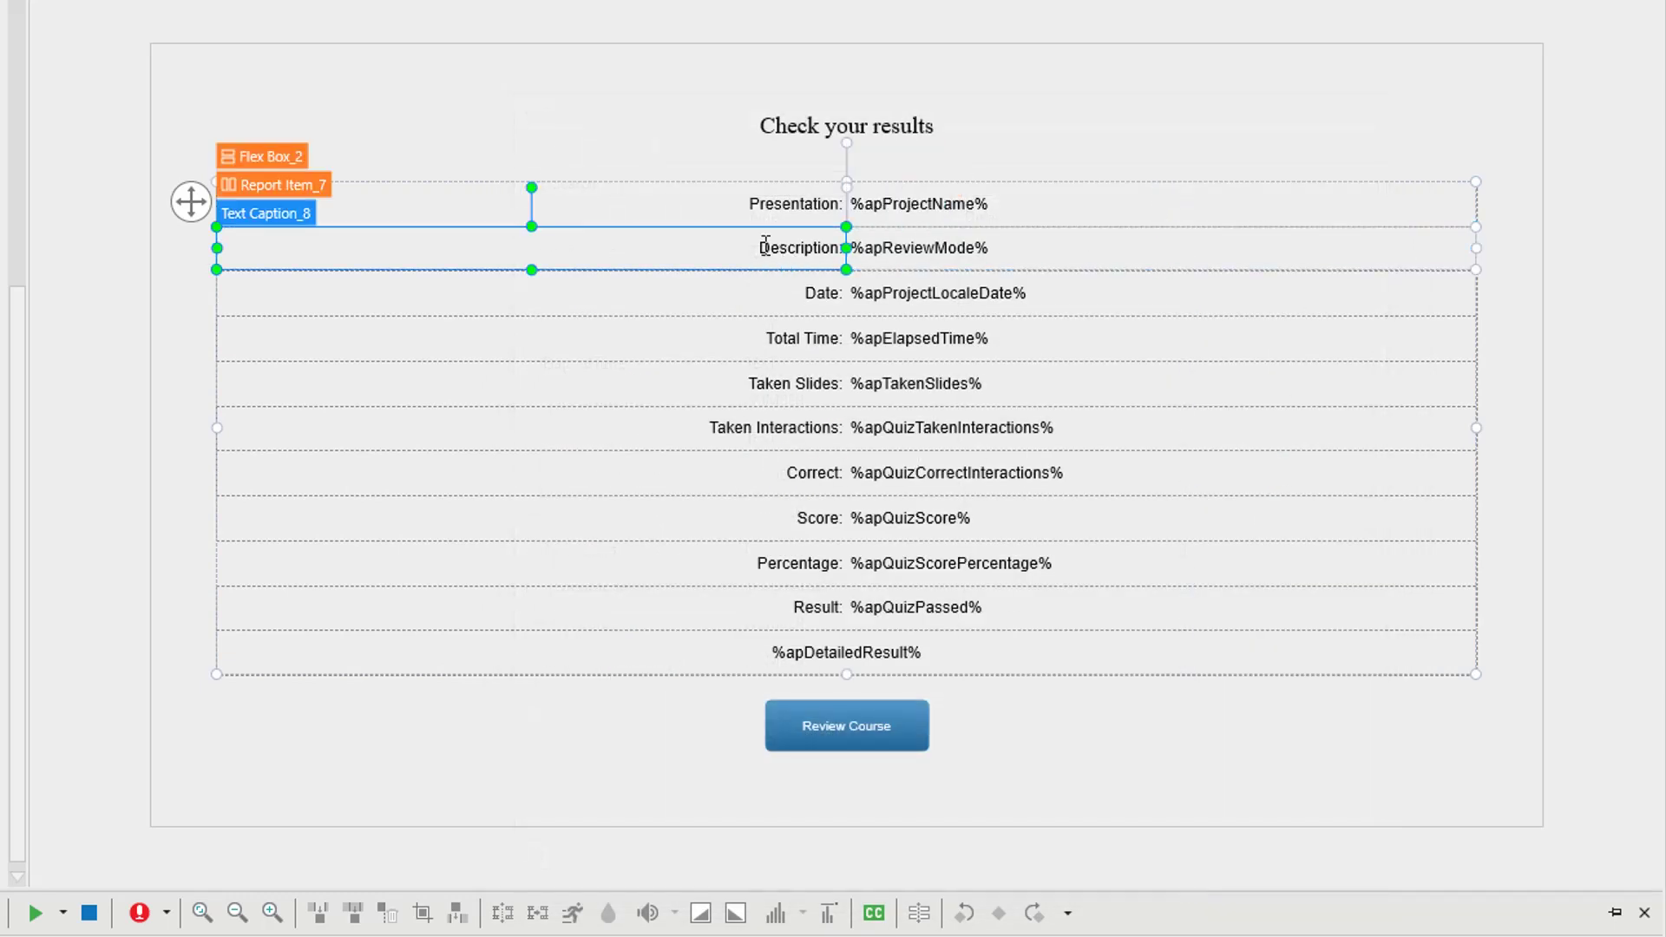
pyautogui.write('Review Mode:')
pyautogui.press('Escape')
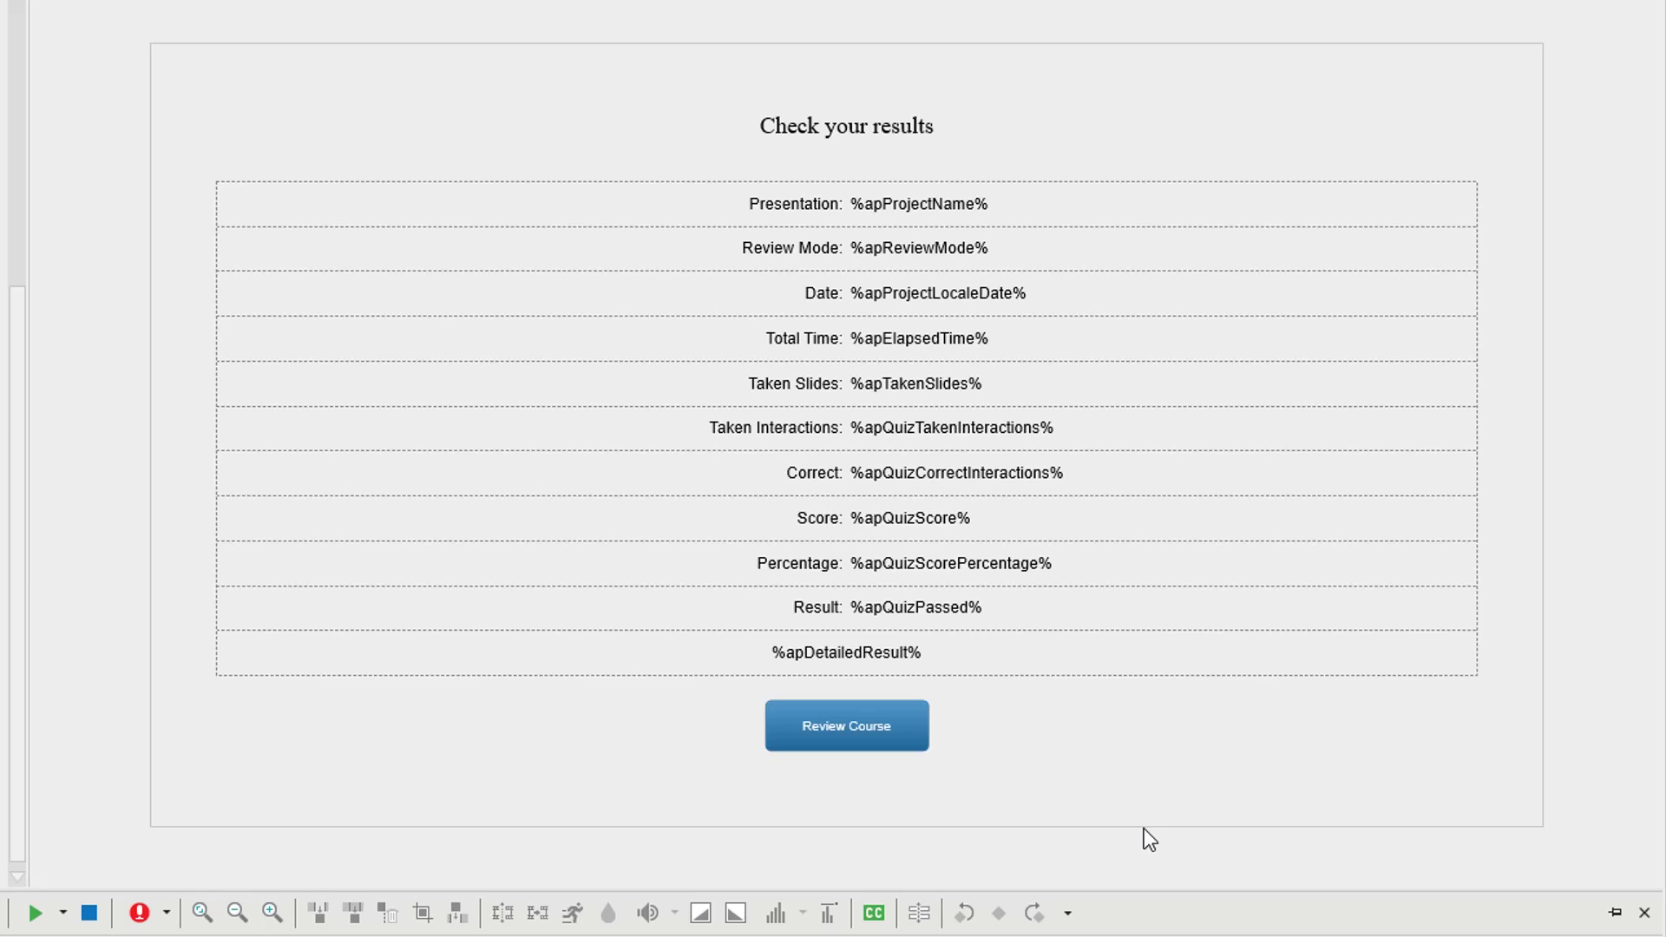
# Step: Replace the Score row's %apQuizScore% with %apQuizScorePercentage% copied from the Percentage row
pyautogui.doubleClick(1053, 566)
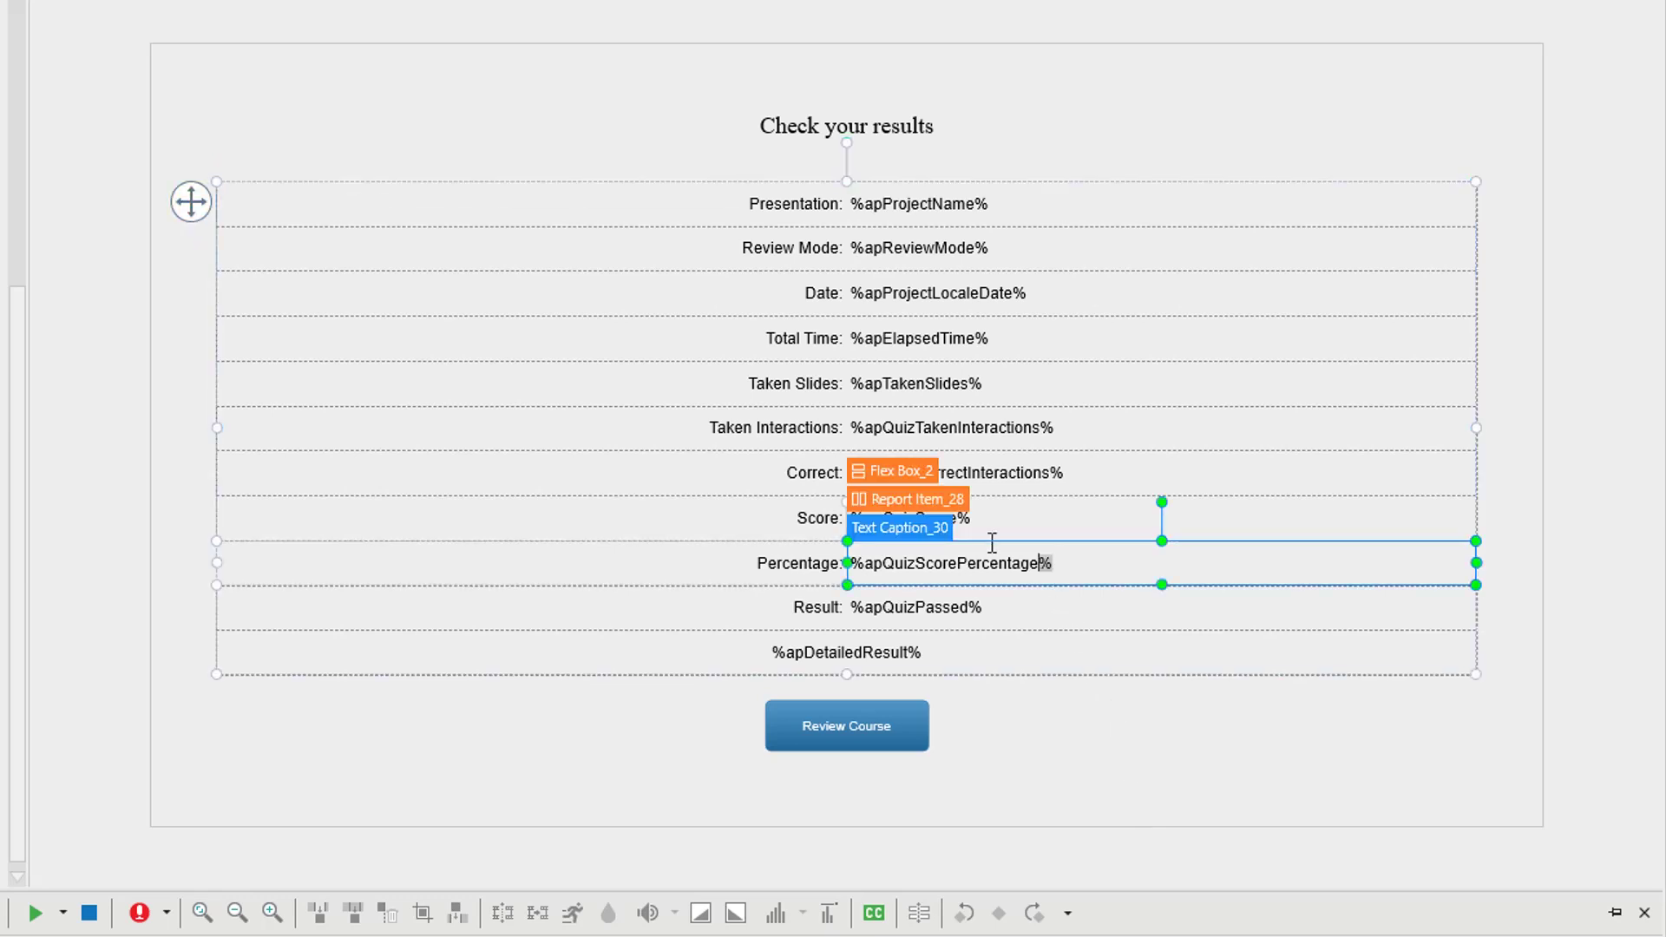
pyautogui.moveTo(1051, 563); pyautogui.dragTo(852, 562)
pyautogui.hotkey('ctrl', 'c')
pyautogui.press('Escape')
pyautogui.doubleClick(1000, 518)
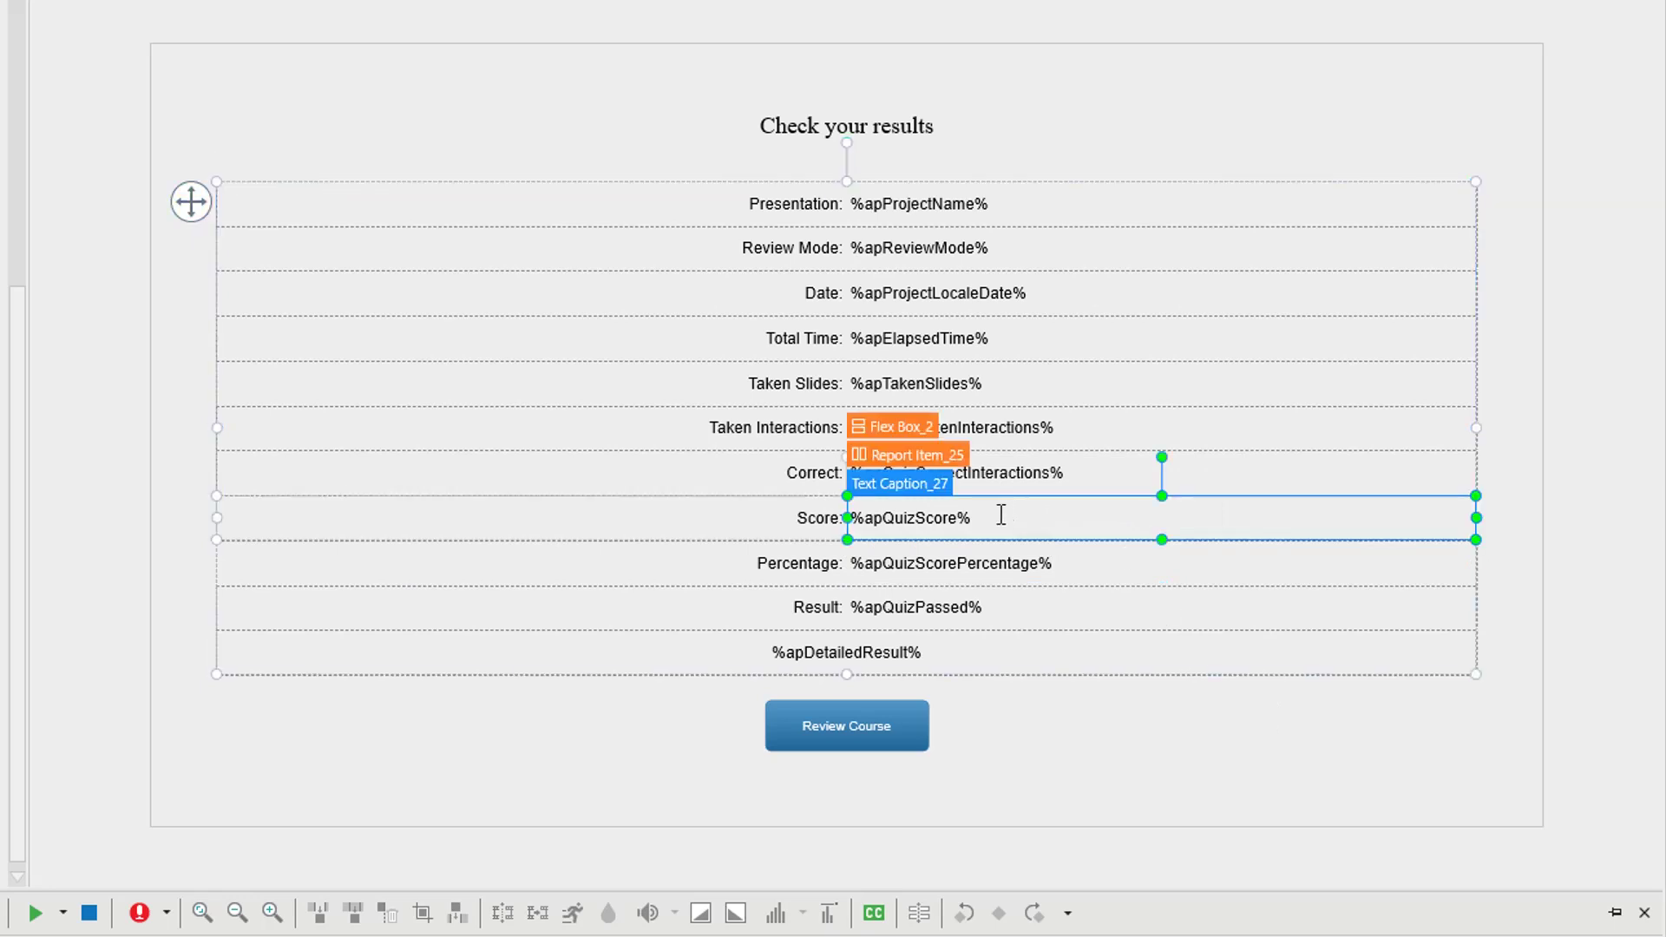
pyautogui.moveTo(1001, 516); pyautogui.dragTo(848, 517)
pyautogui.hotkey('ctrl', 'v')
pyautogui.write('%')
pyautogui.click(1150, 734)
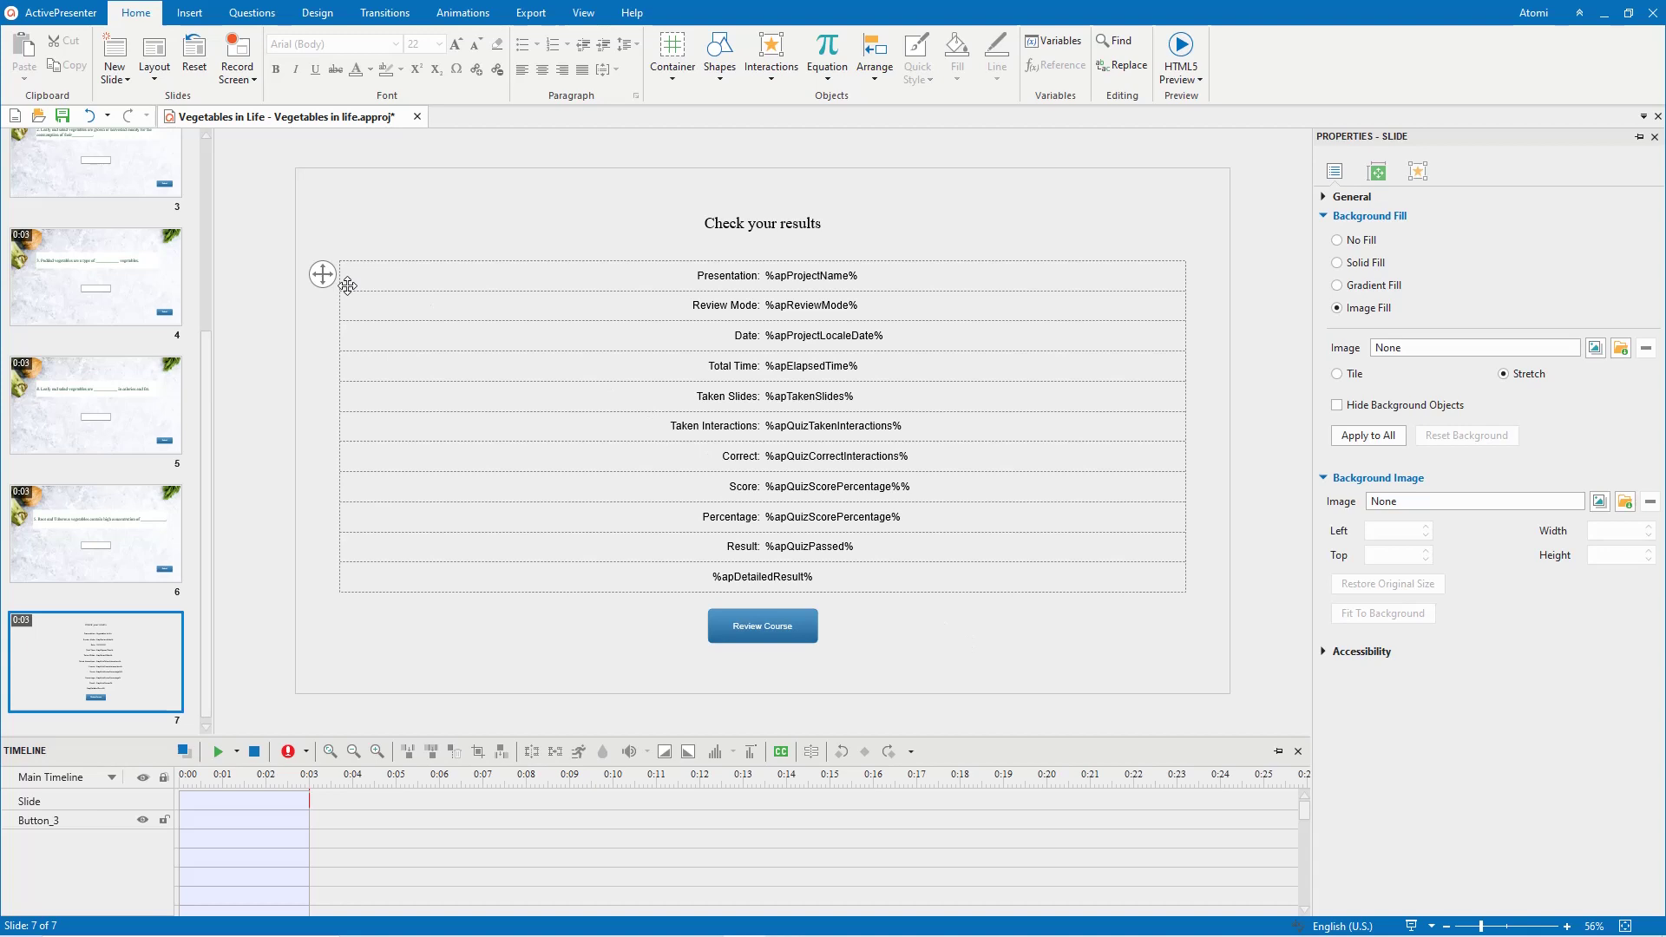
# Step: In the table's Report Display settings, hide the Review Mode and Percentage rows and keep Date
pyautogui.click(320, 276)
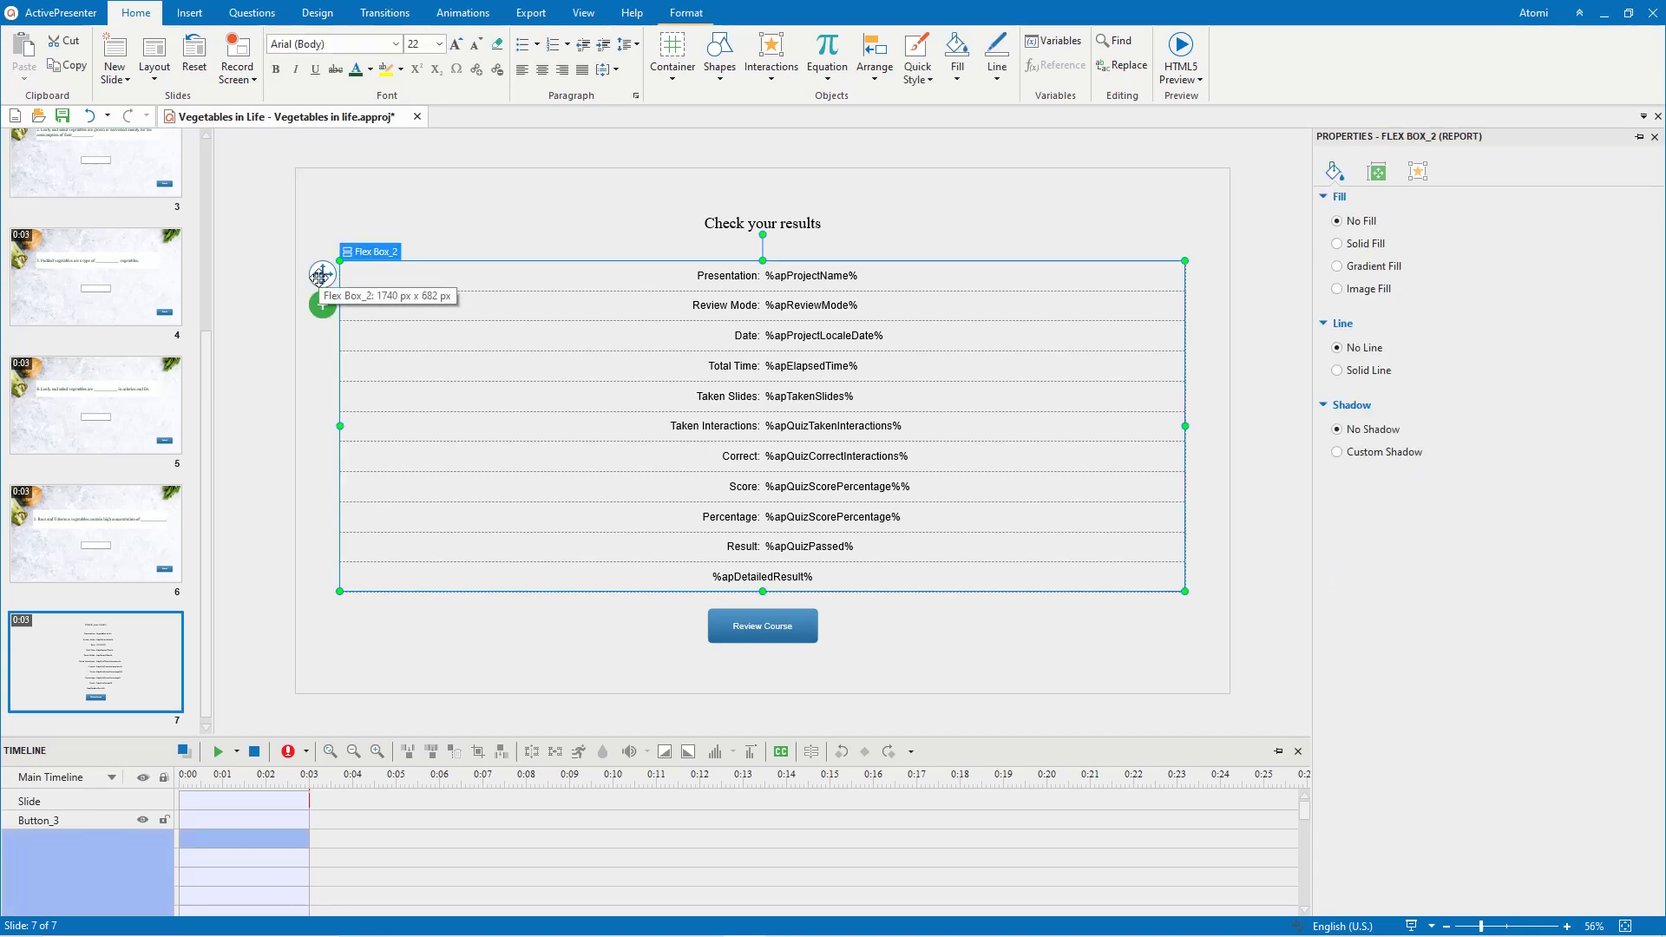
pyautogui.click(1418, 172)
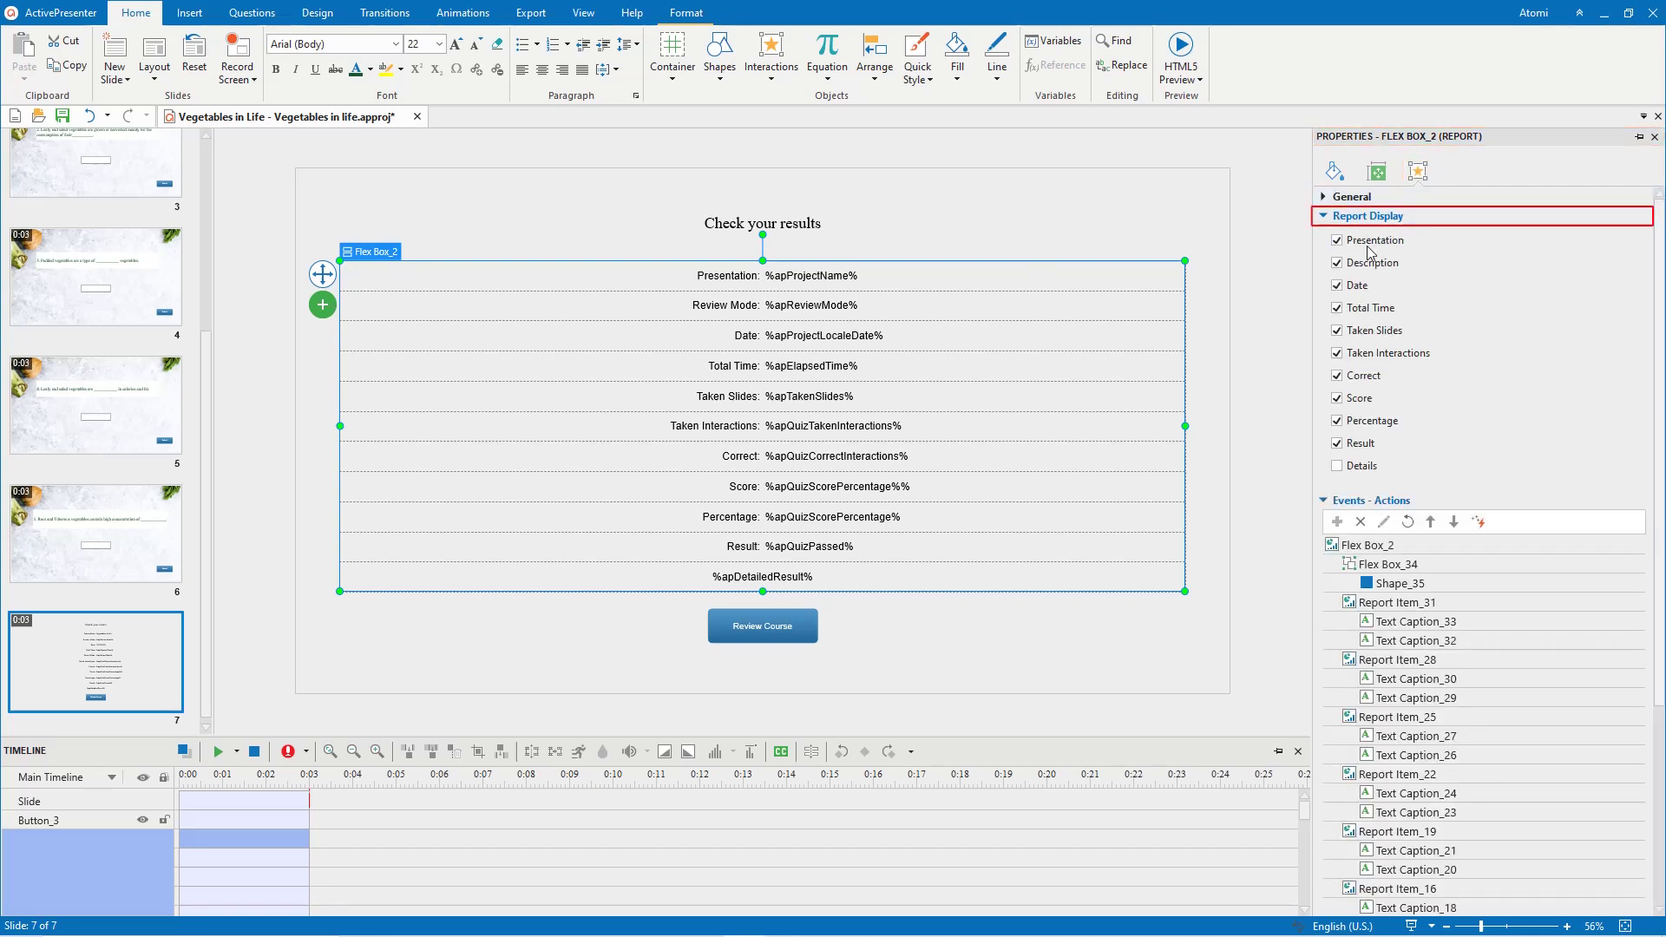
pyautogui.click(1336, 263)
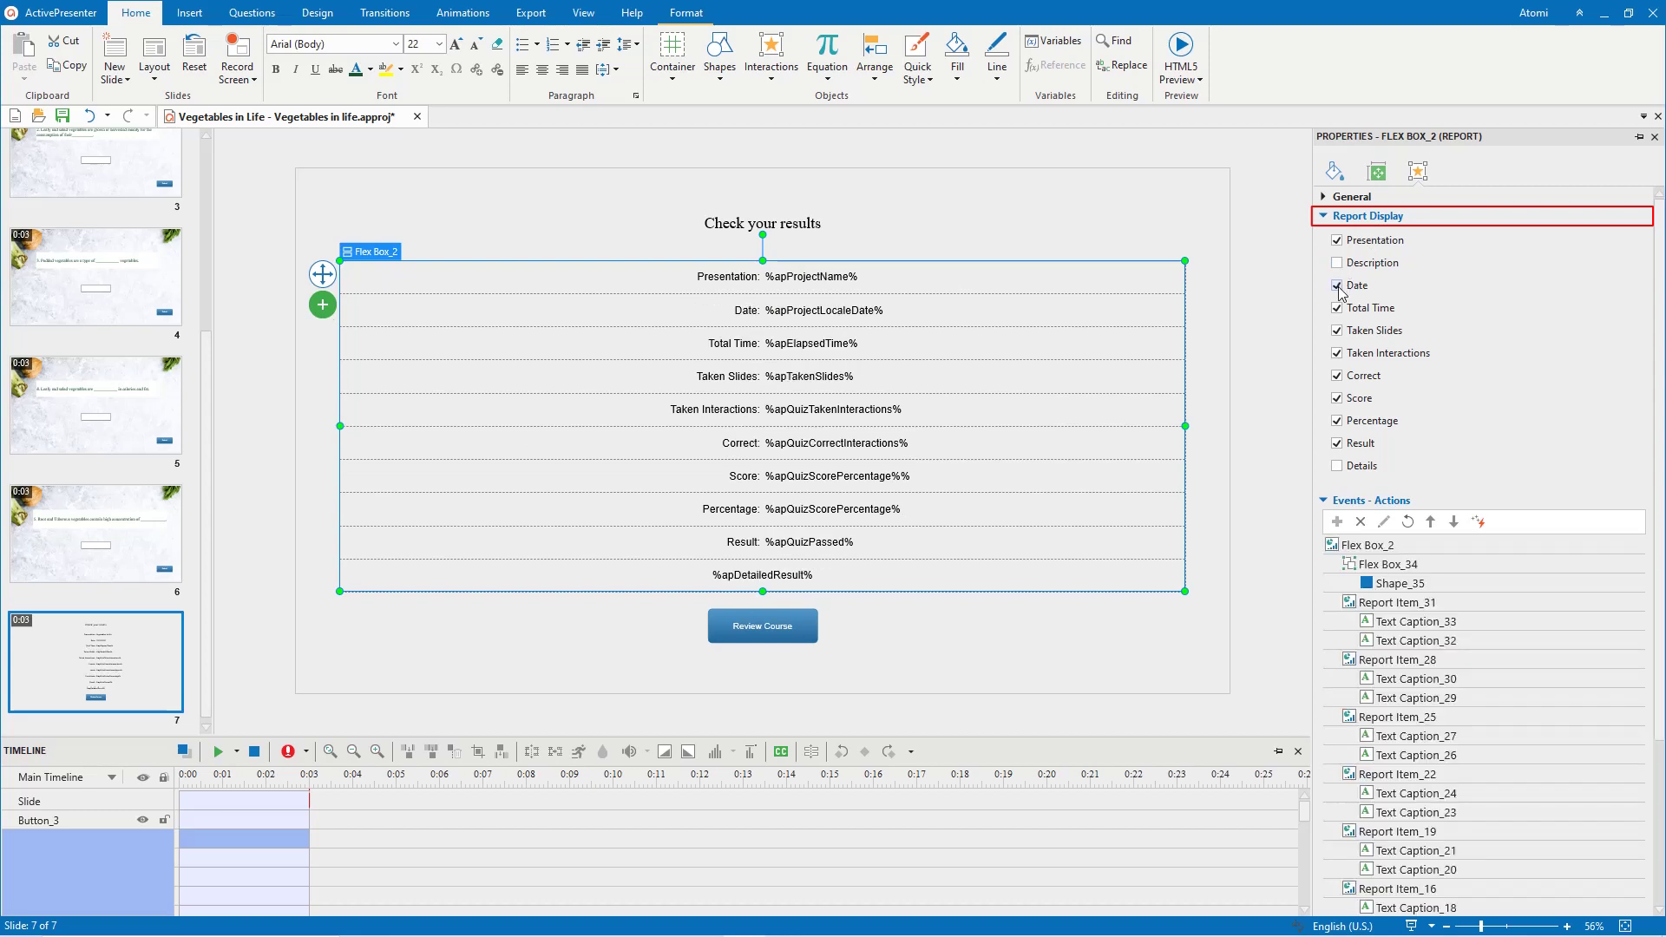
pyautogui.click(1337, 285)
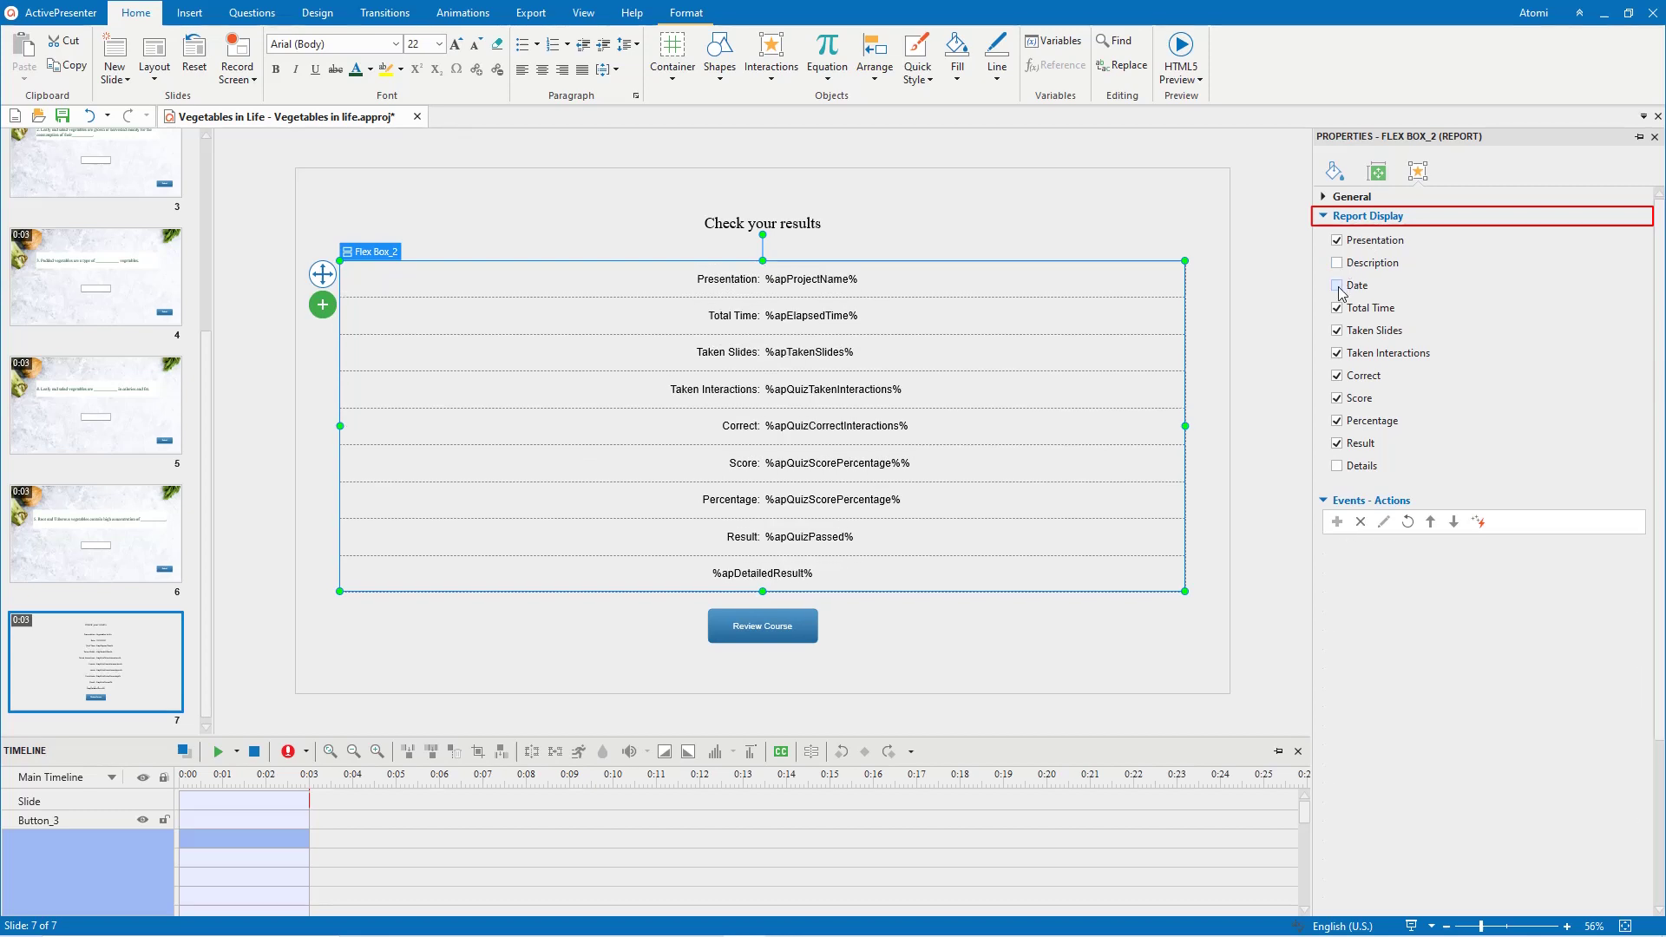
pyautogui.click(1336, 420)
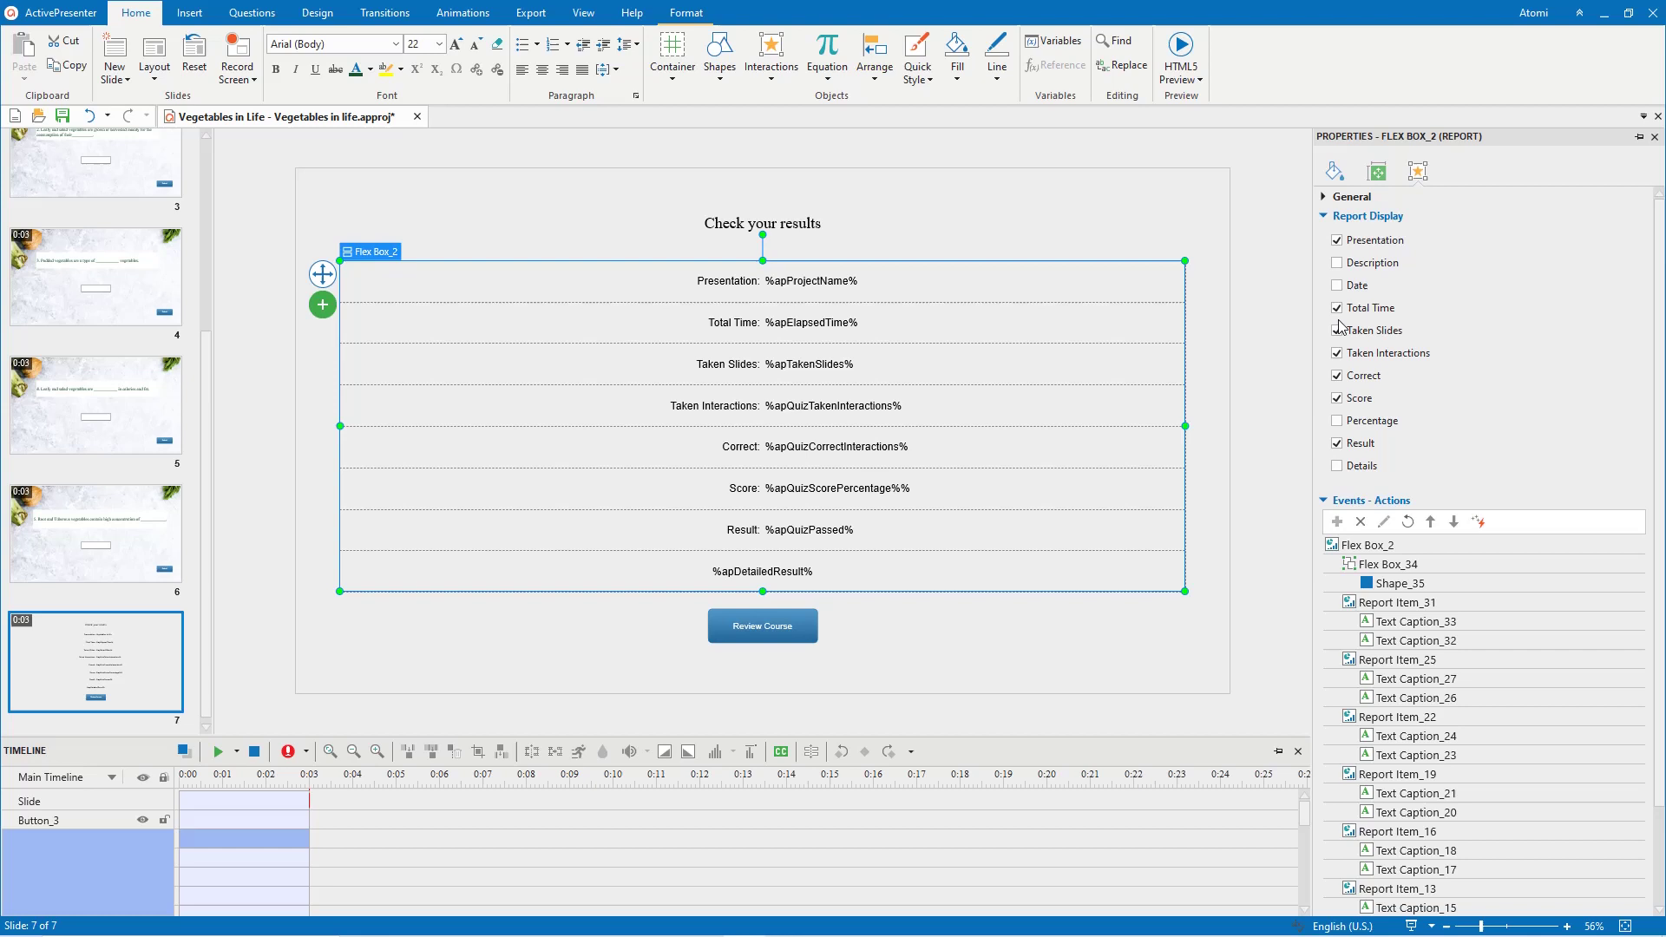
pyautogui.click(1337, 286)
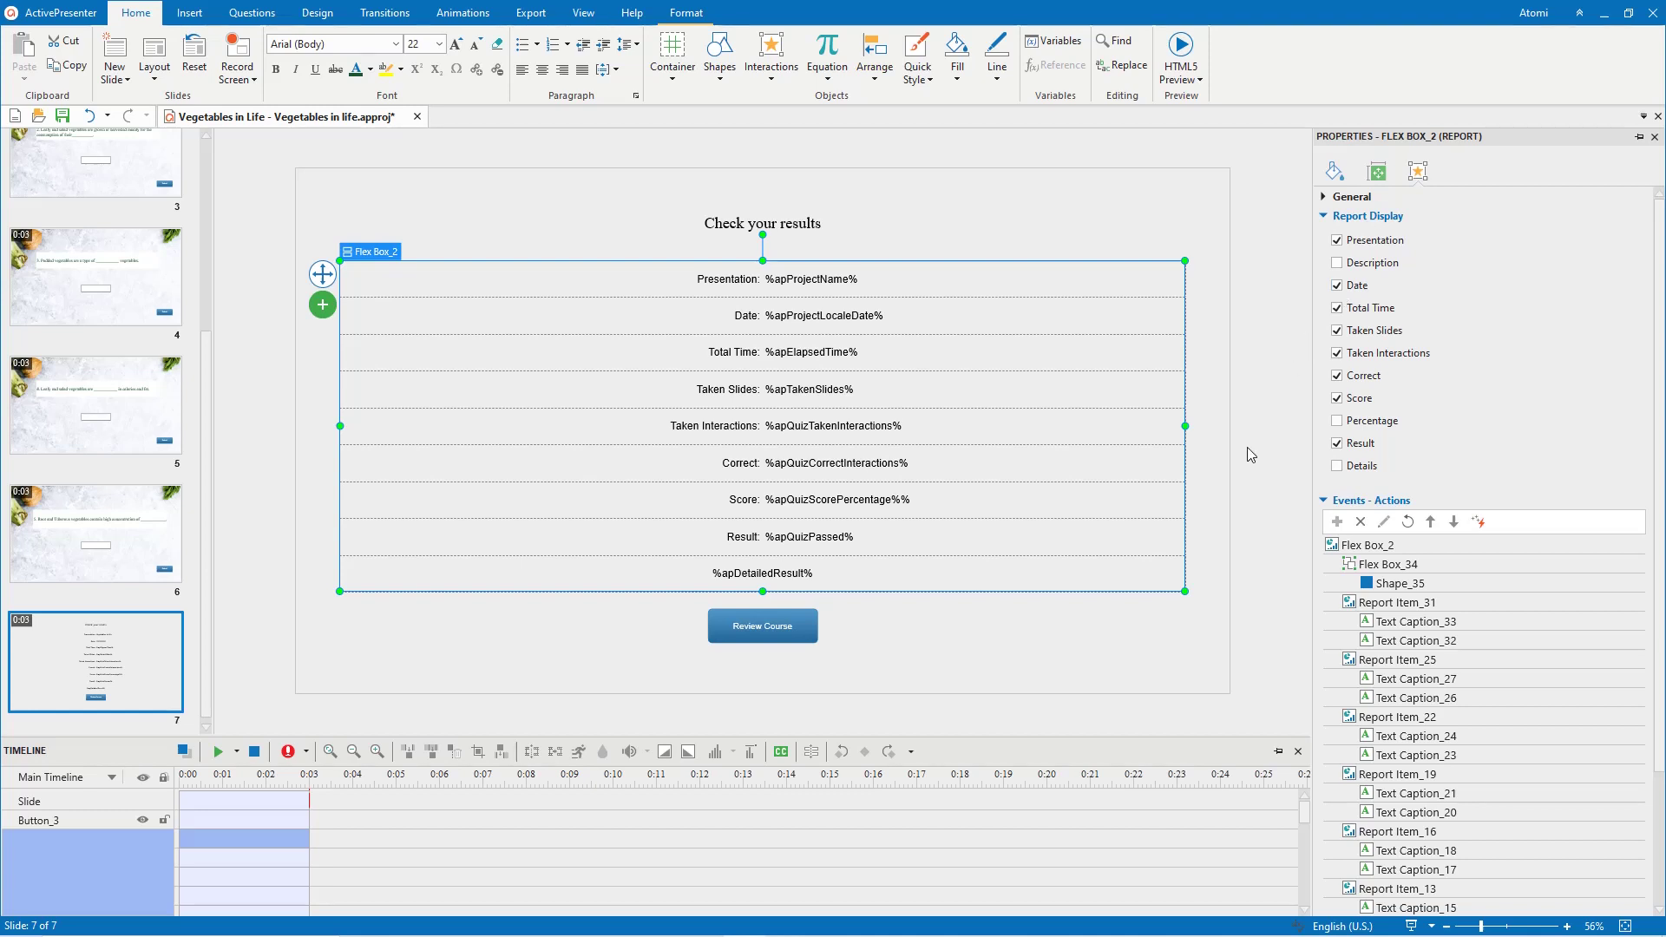
# Step: Resize the results report box to about 1442 × 654 px and centre it under the title
pyautogui.moveTo(1184, 591)
pyautogui.mouseDown()
pyautogui.moveTo(1081, 509)
pyautogui.moveTo(1049, 577)
pyautogui.mouseUp()
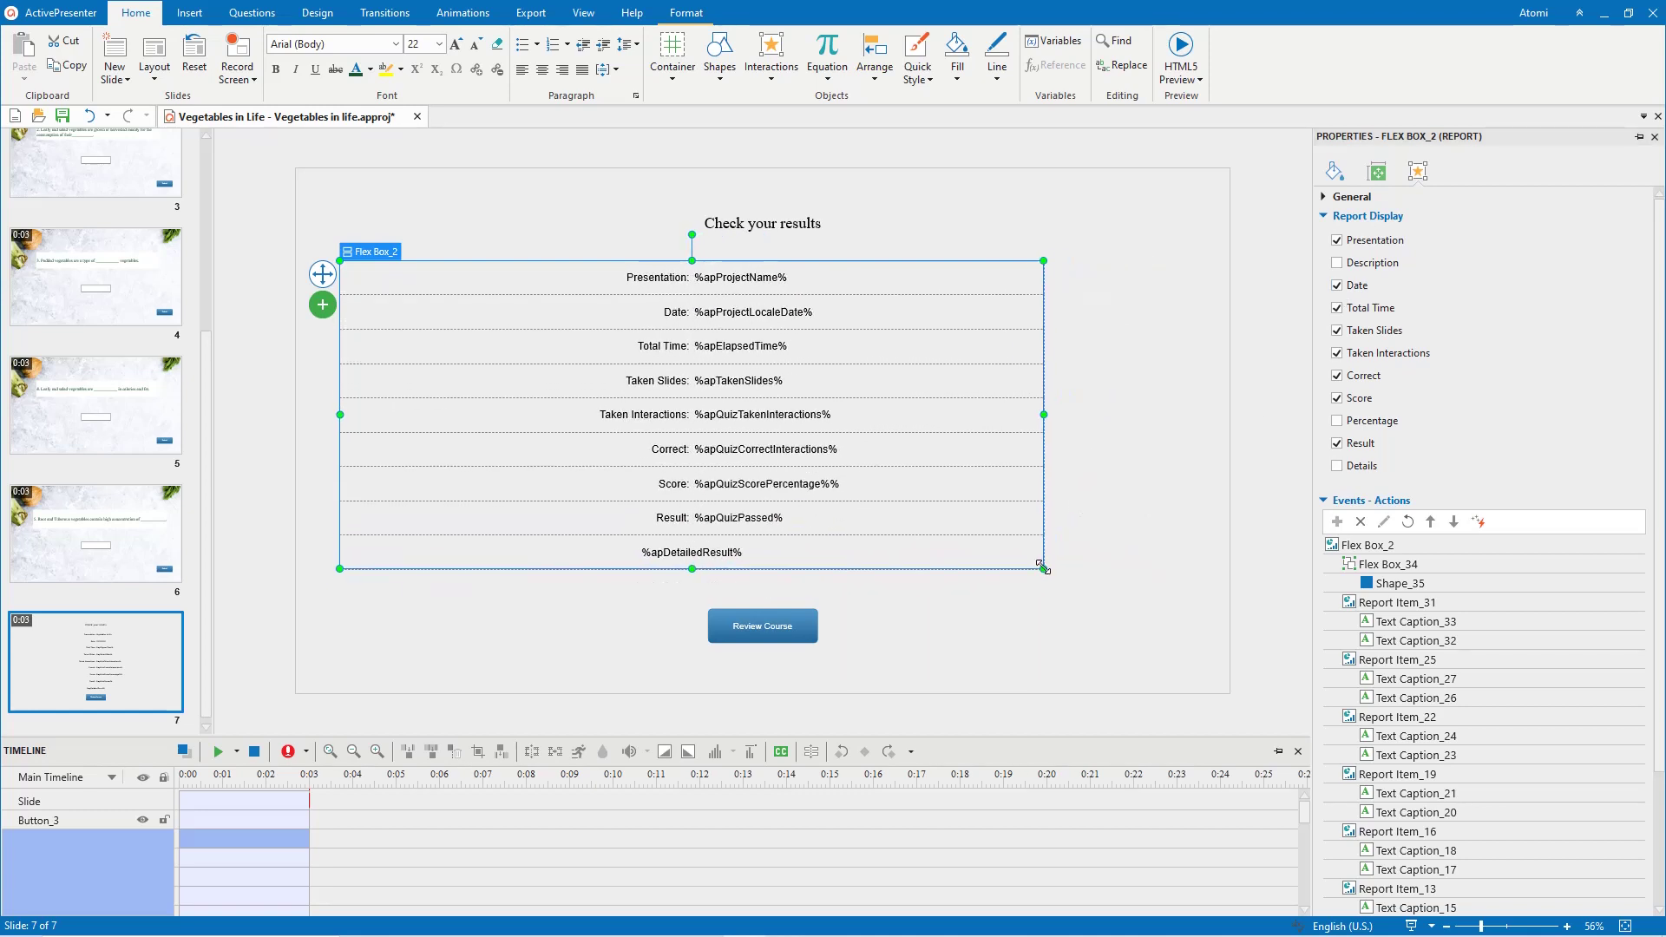
pyautogui.moveTo(1039, 265); pyautogui.dragTo(1078, 272)
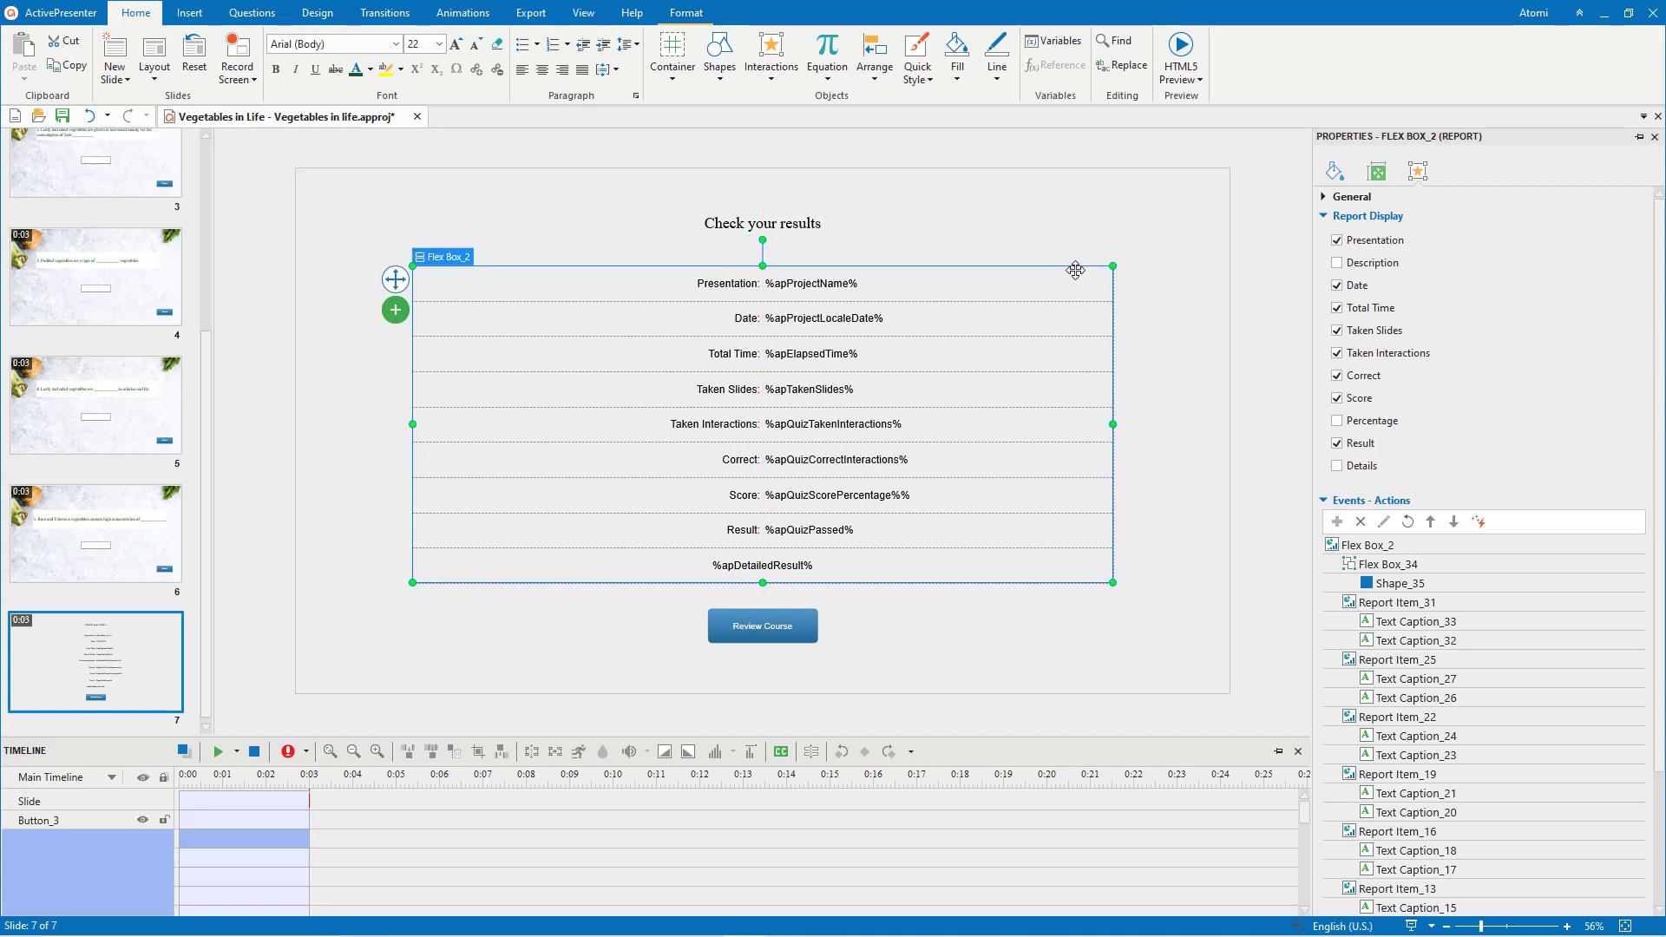
pyautogui.click(1185, 371)
pyautogui.click(394, 279)
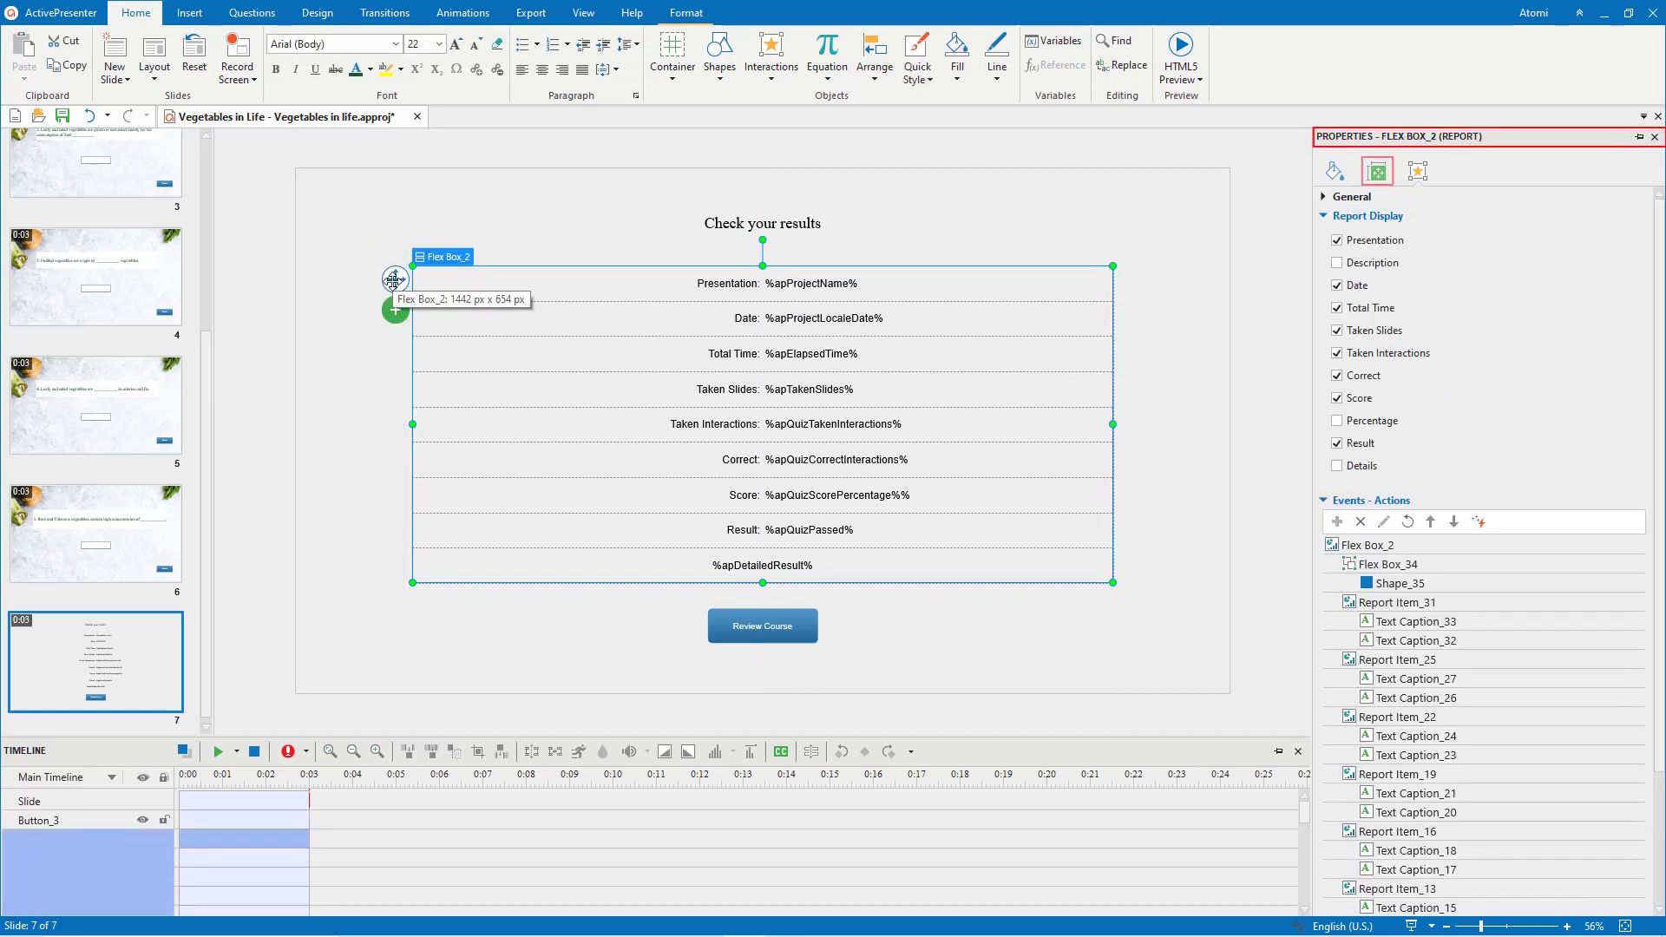
pyautogui.click(1377, 170)
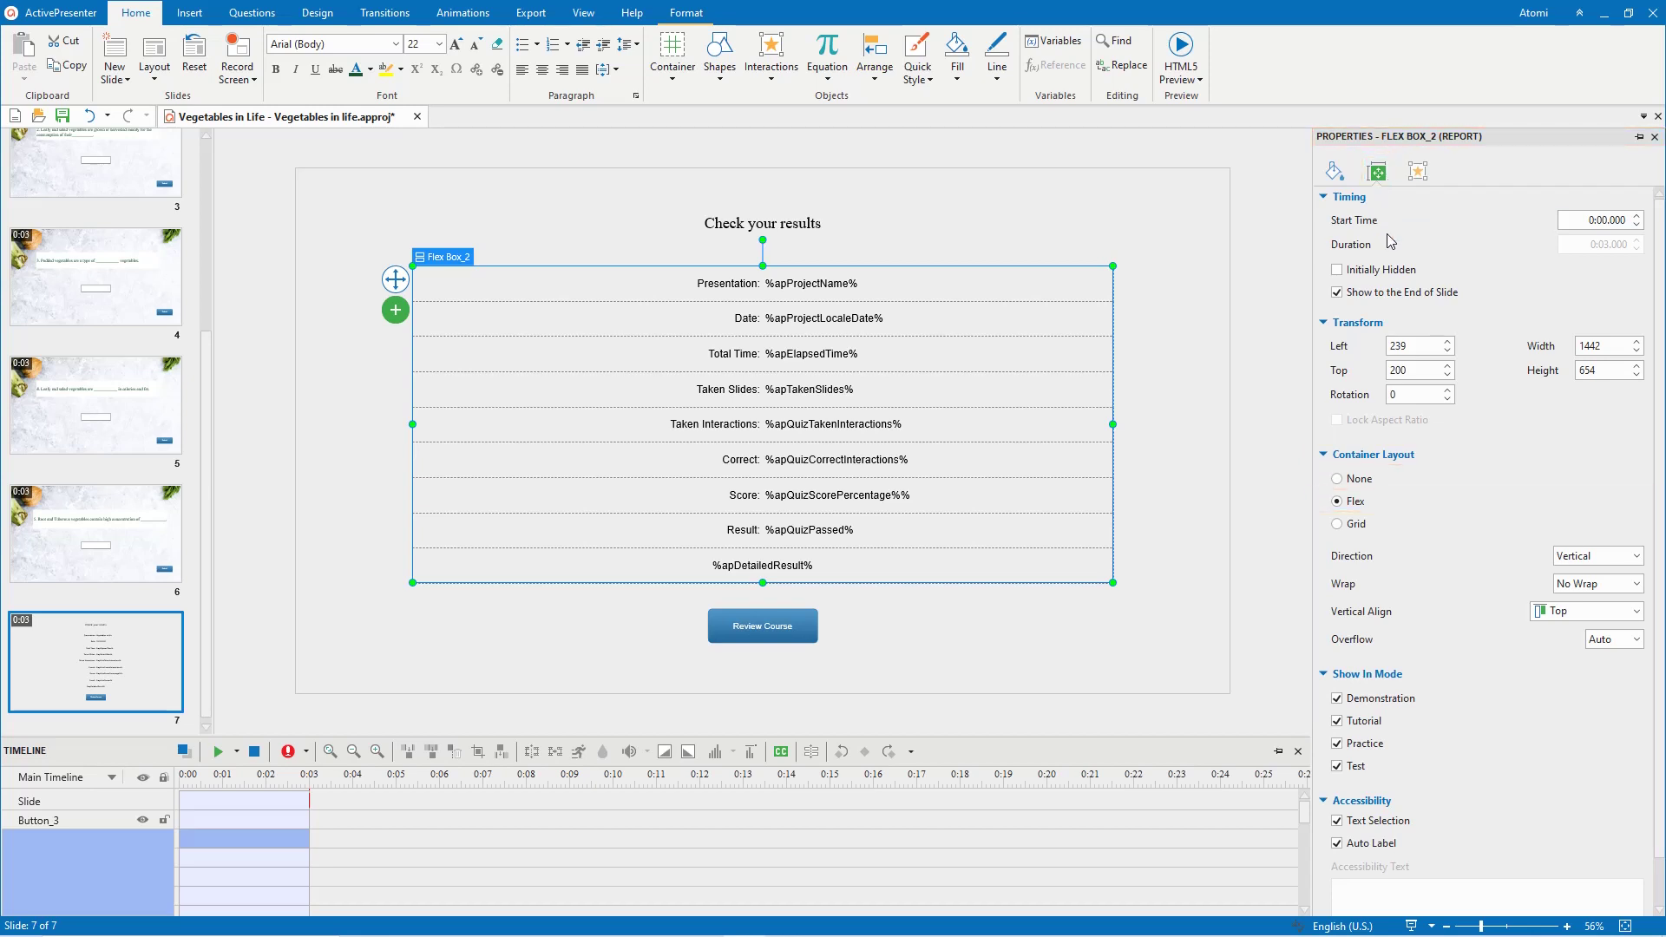
pyautogui.click(1337, 523)
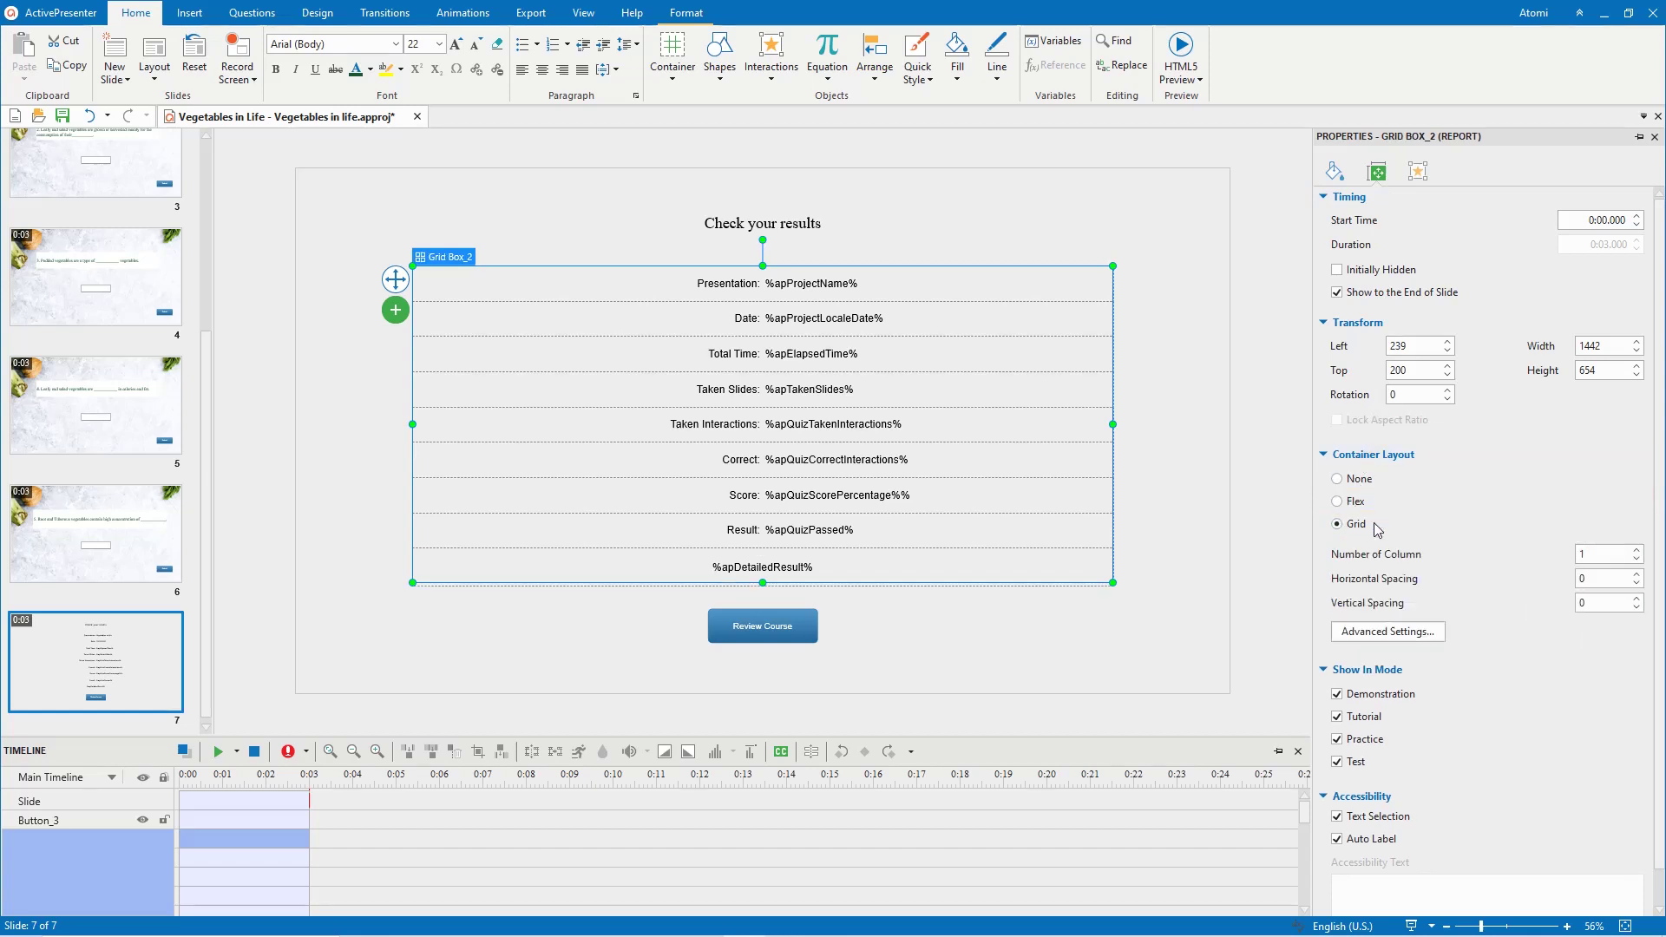
pyautogui.write('5')
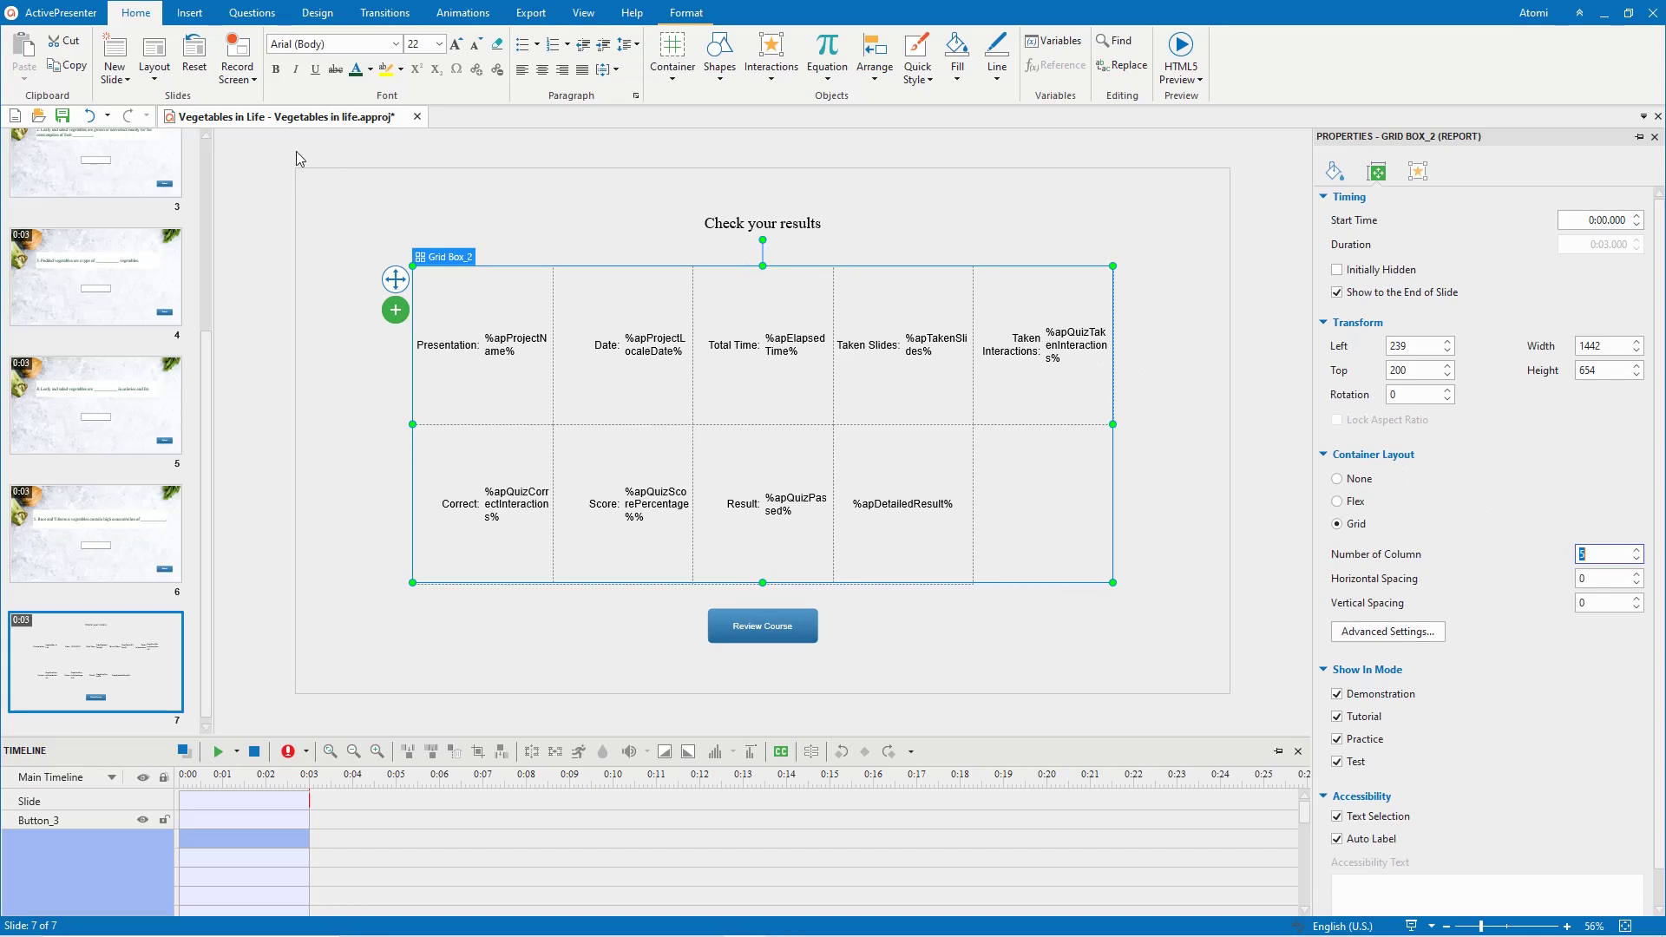
pyautogui.click(87, 117)
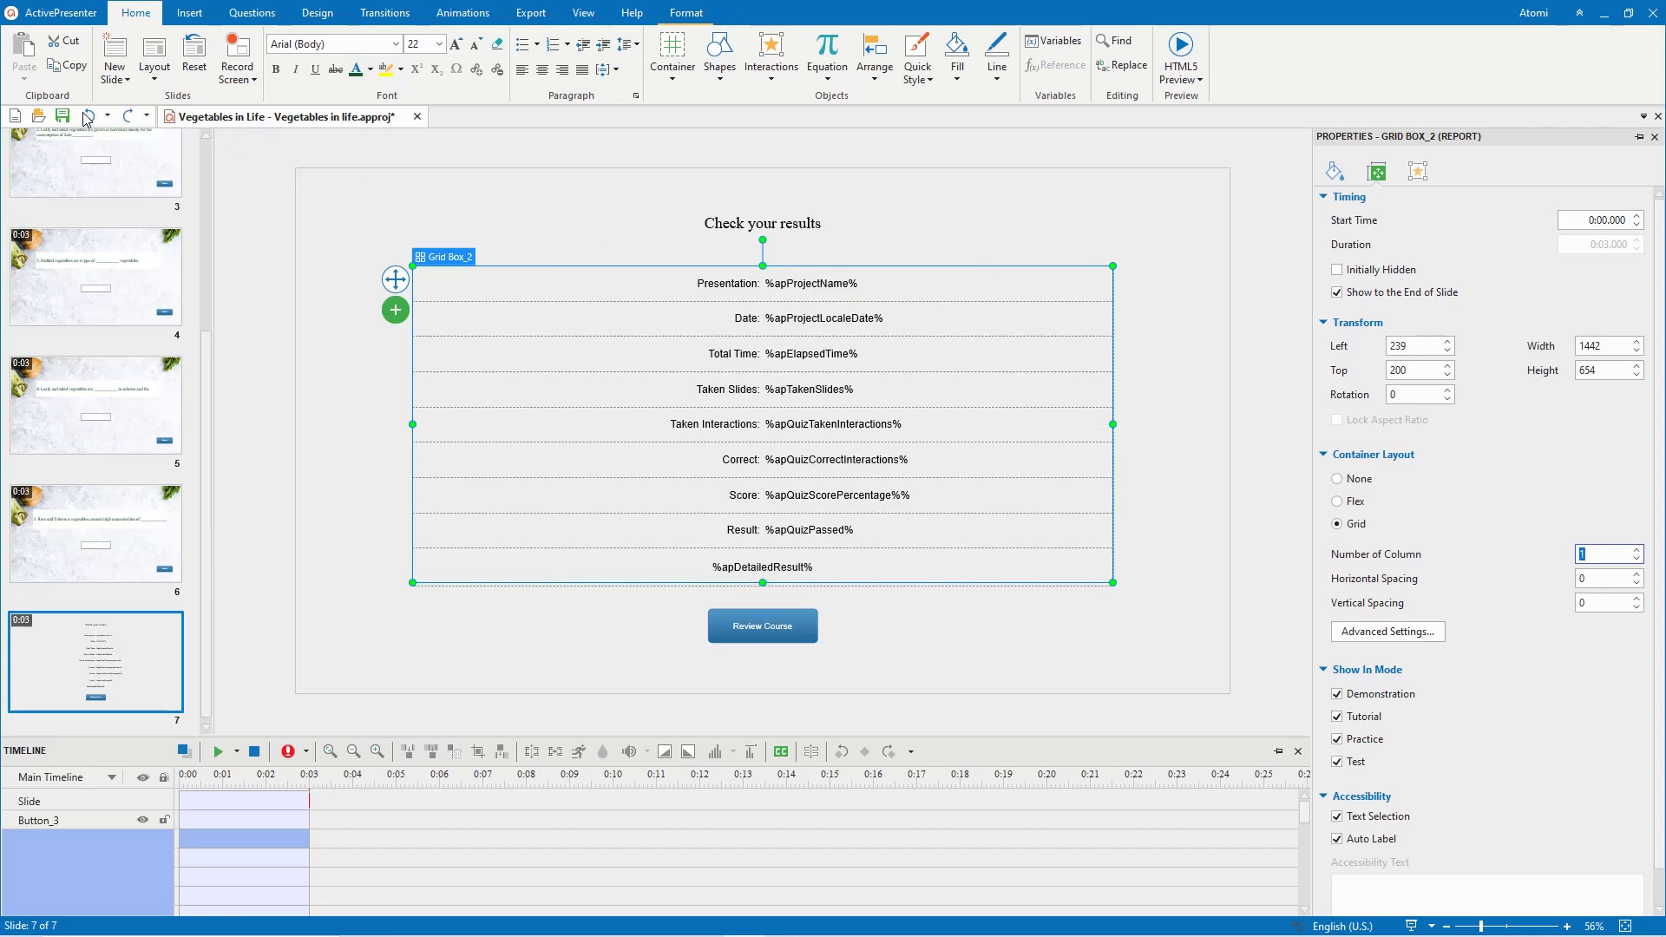
pyautogui.click(87, 117)
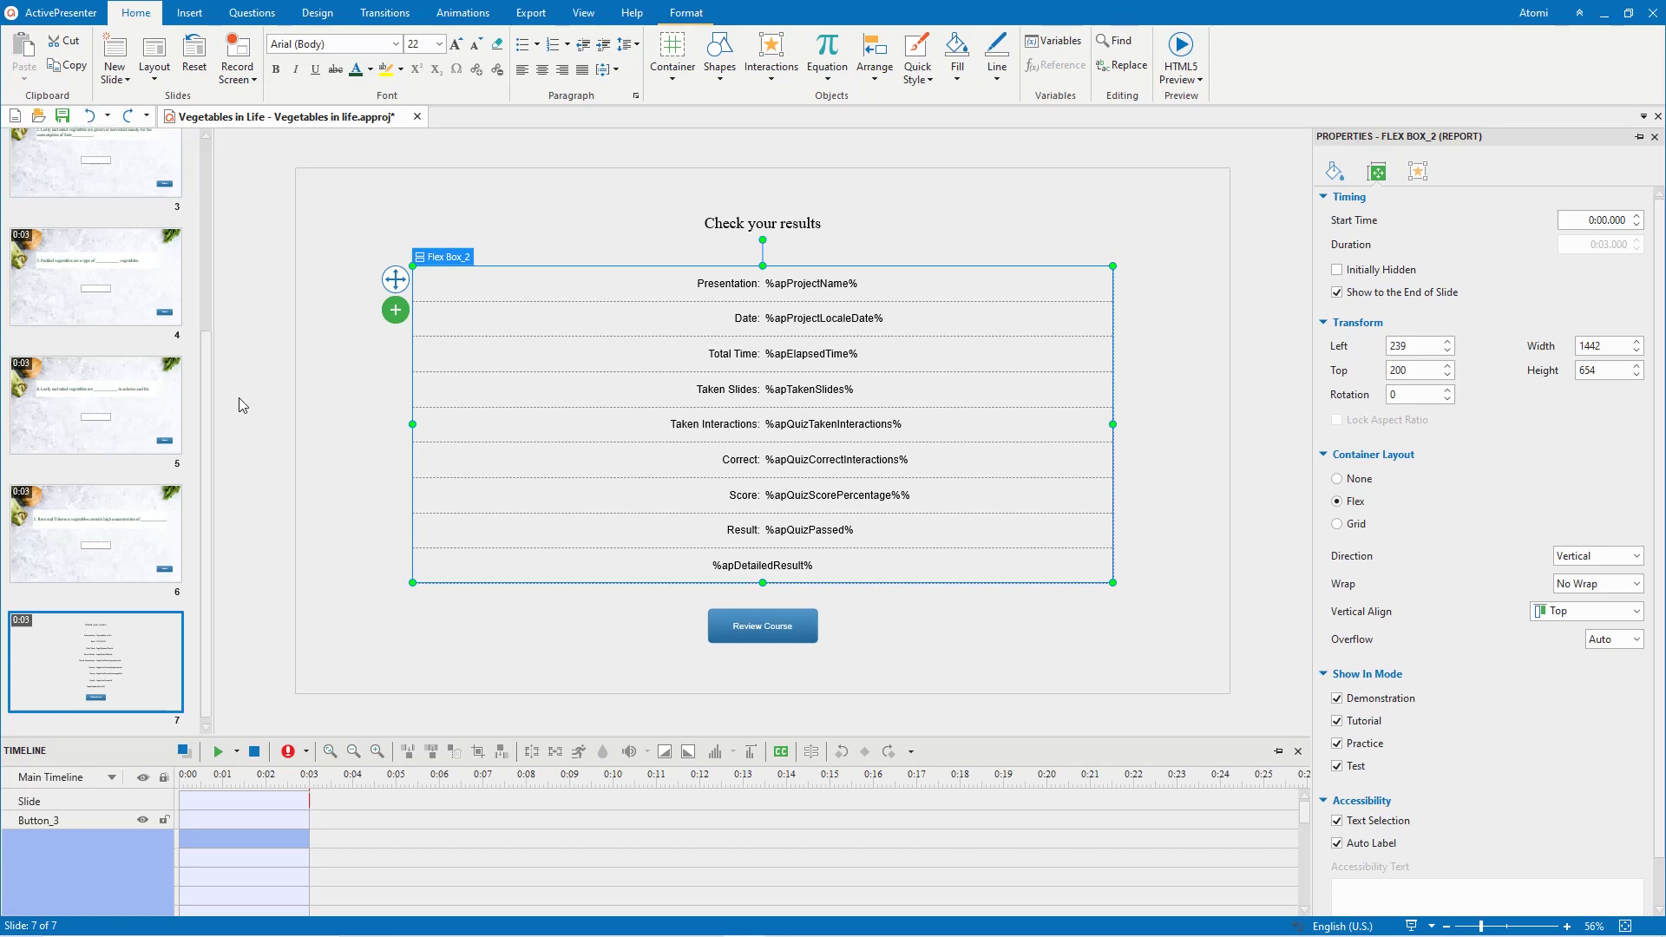
pyautogui.click(311, 563)
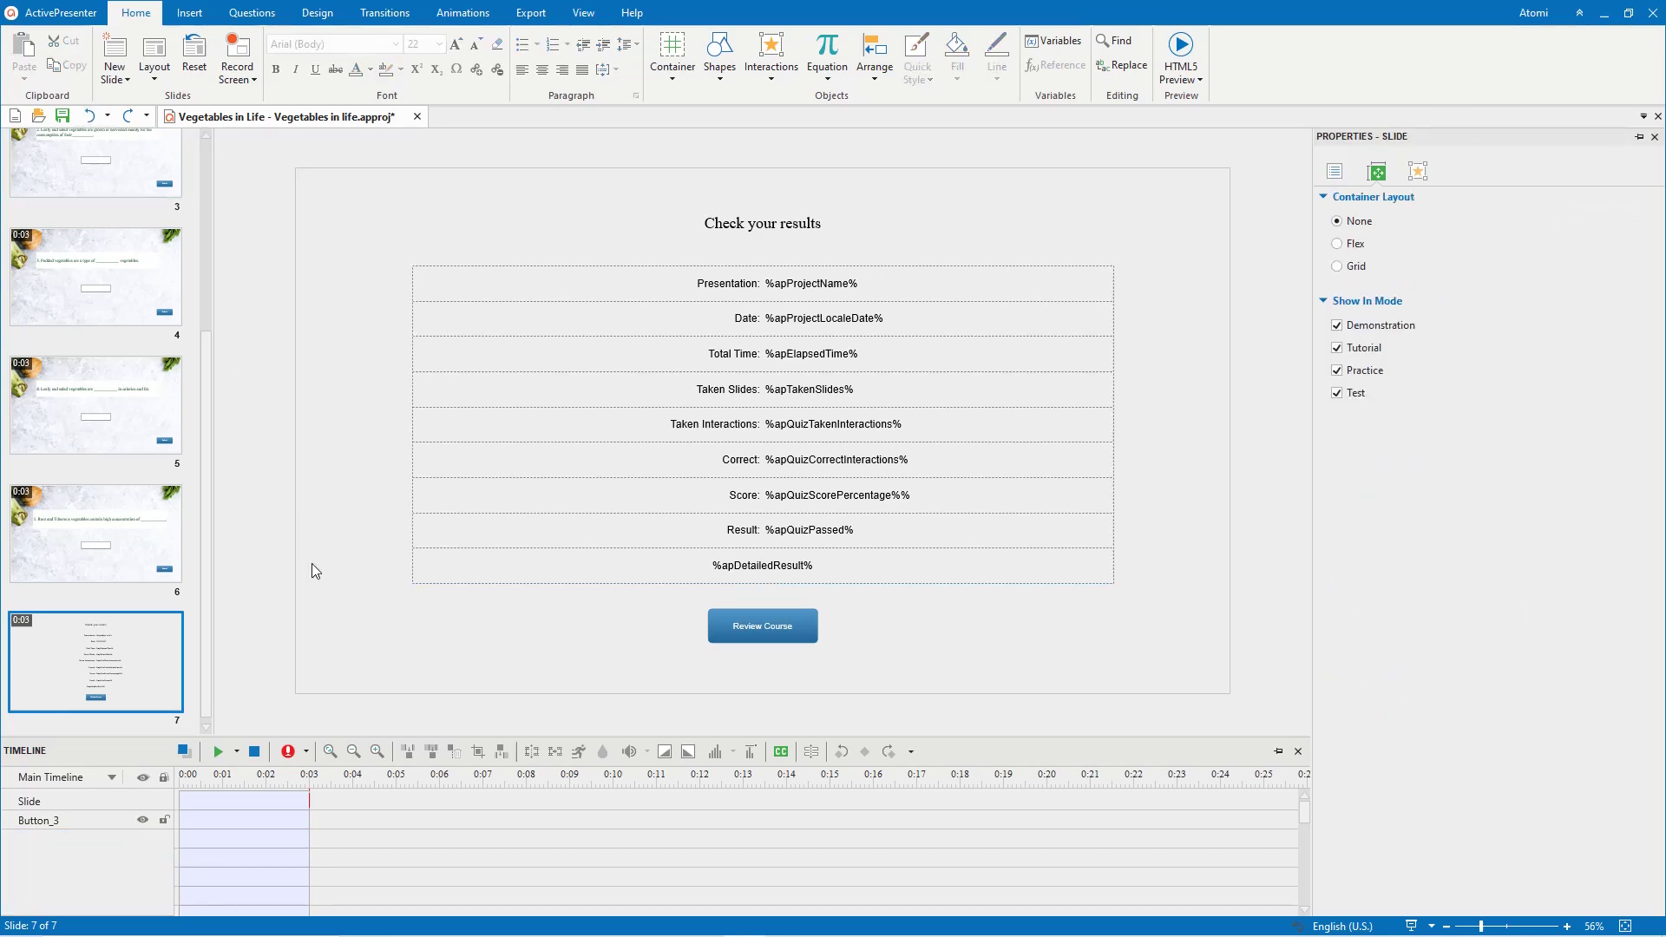
# Step: Format the title text as Camranh, size 54, dark green
pyautogui.click(729, 223)
pyautogui.moveTo(707, 222); pyautogui.dragTo(836, 227)
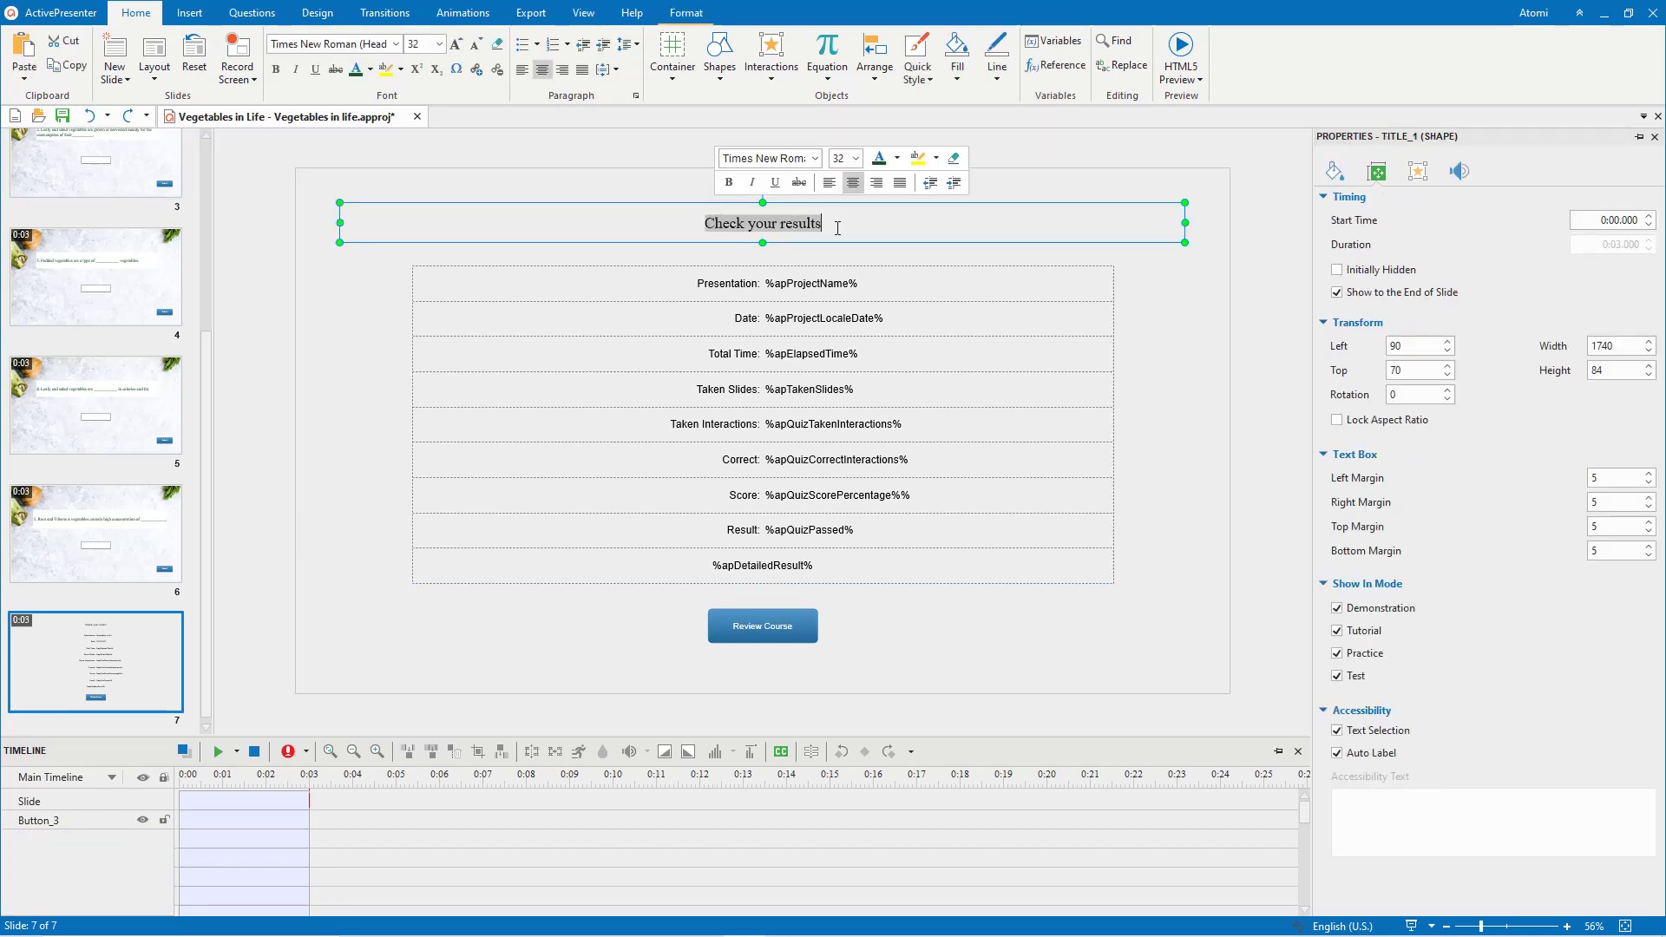
pyautogui.click(814, 158)
pyautogui.scroll(-5, 834, 325)
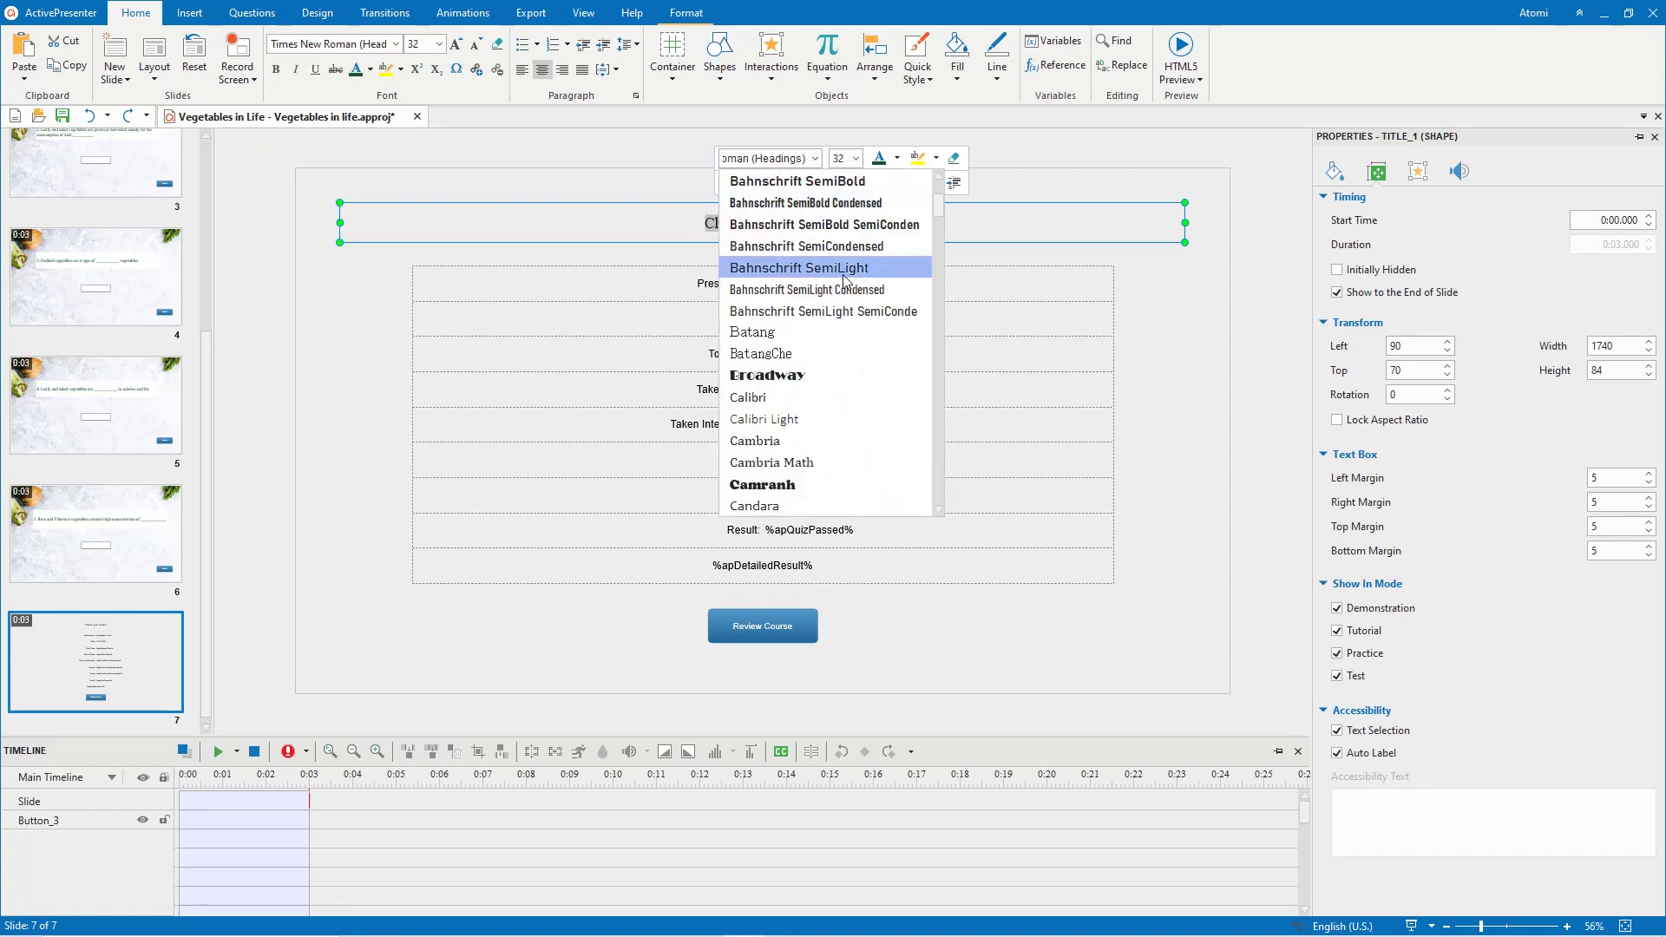
pyautogui.click(781, 355)
pyautogui.click(821, 158)
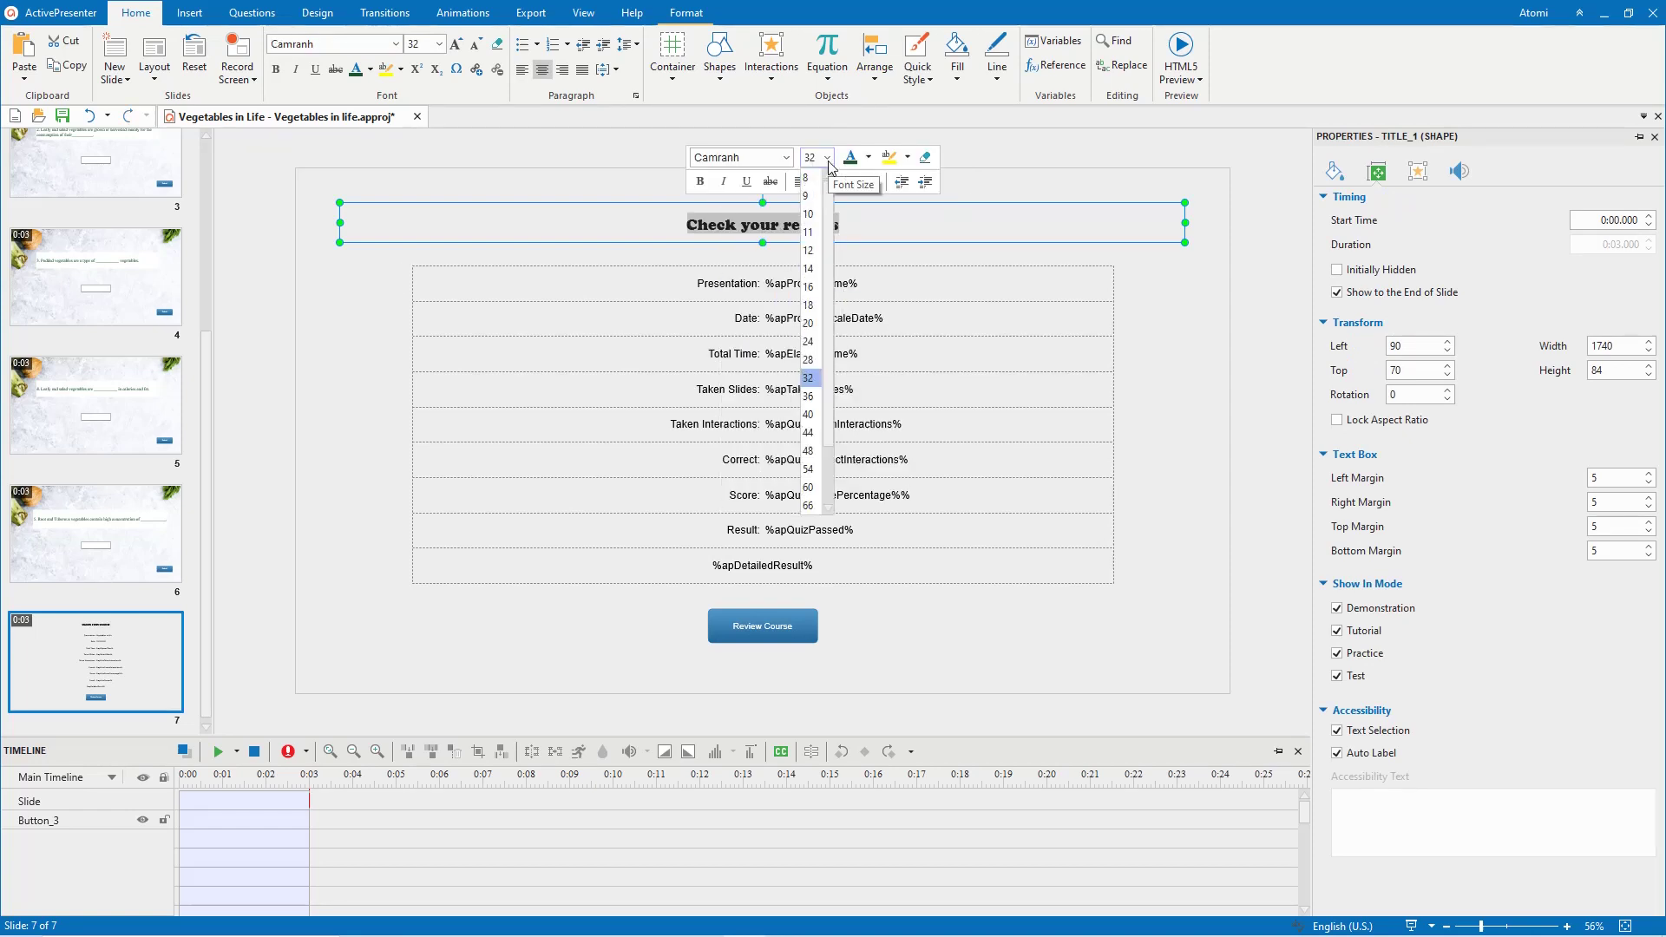
pyautogui.click(807, 470)
pyautogui.click(818, 158)
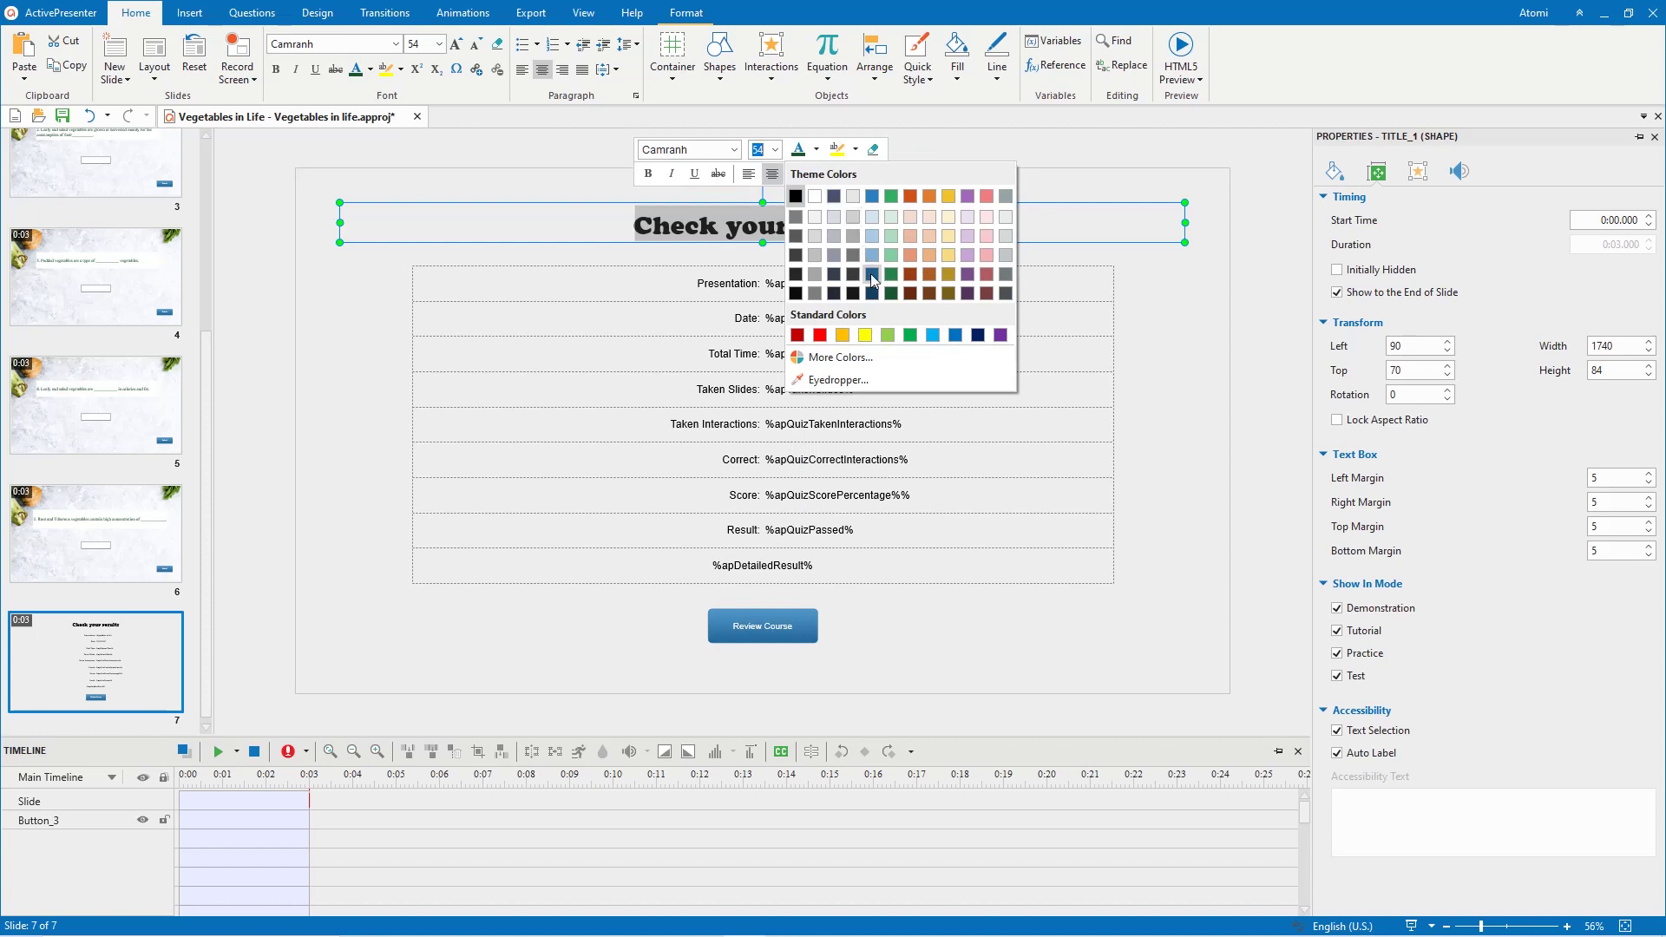
pyautogui.click(885, 299)
pyautogui.click(1139, 334)
# Step: Set the results report box text to Comic Sans MS, size 24, dark green
pyautogui.click(395, 279)
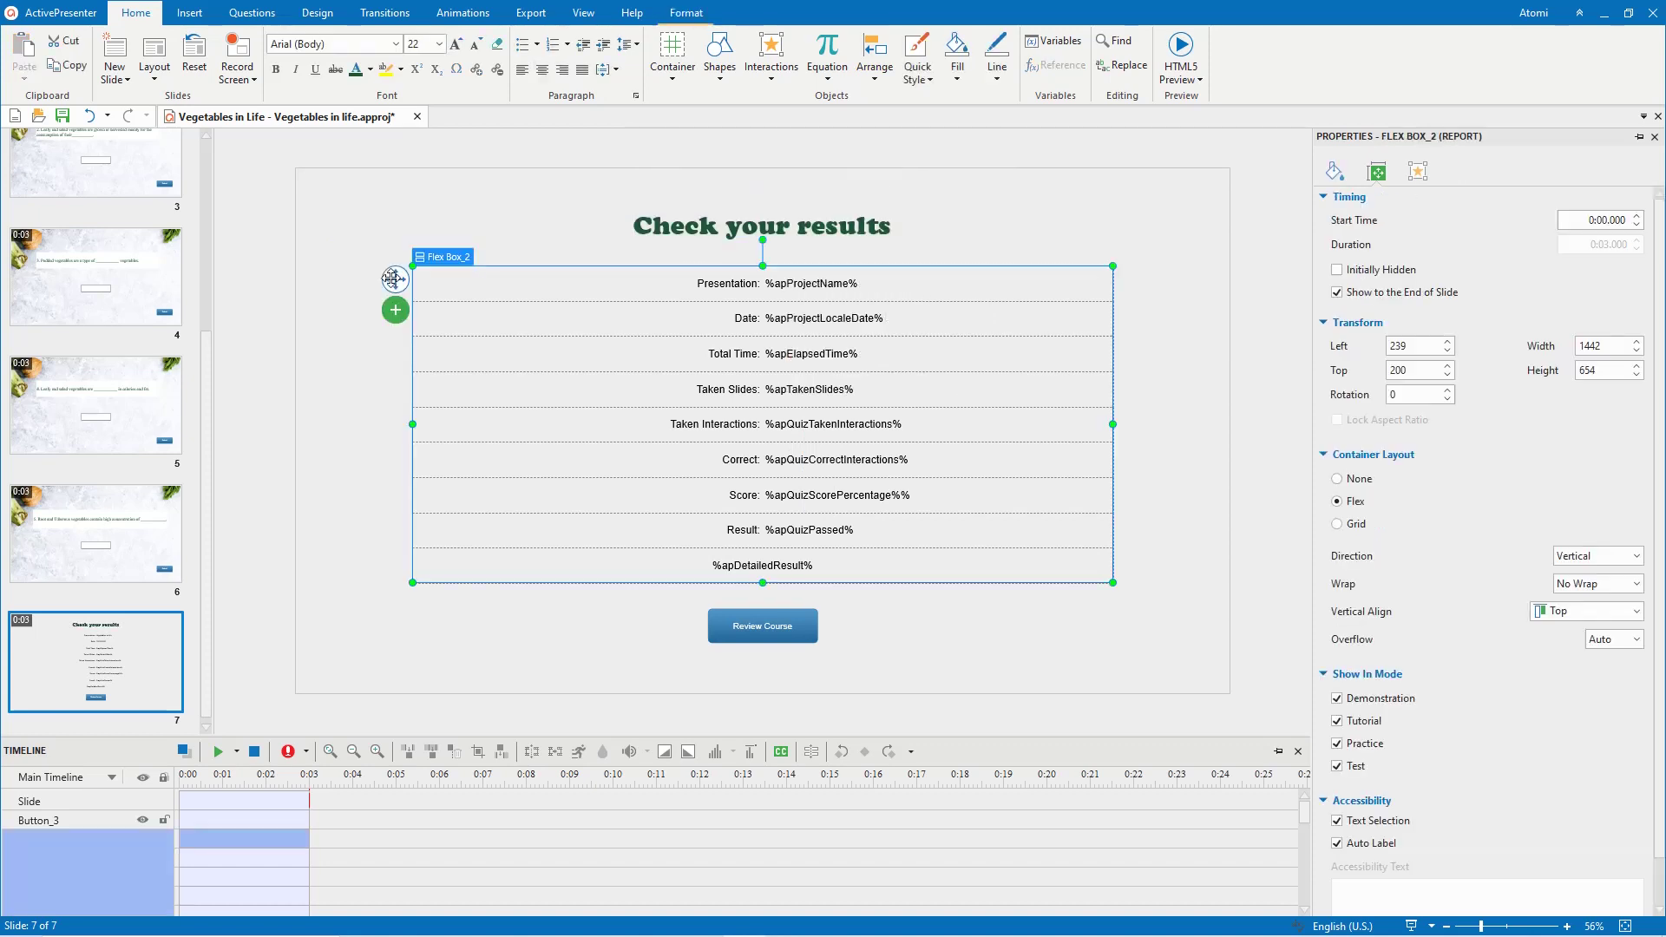
pyautogui.click(395, 44)
pyautogui.write('Comic Sans MS')
pyautogui.press('Return')
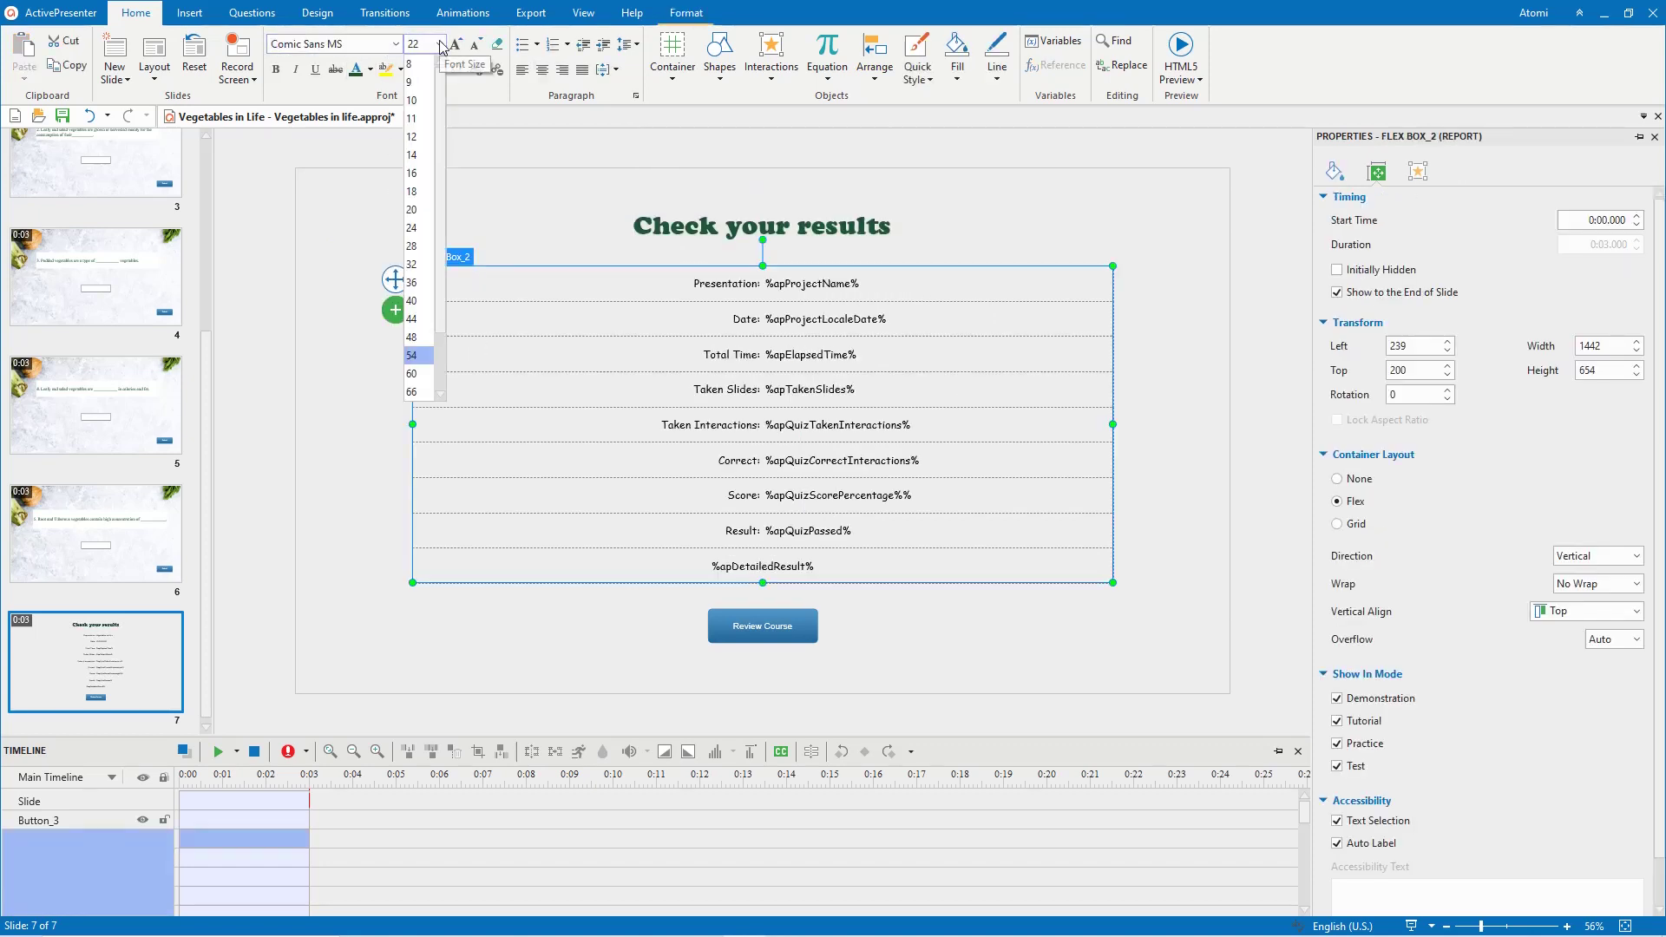
pyautogui.click(438, 45)
pyautogui.click(411, 227)
pyautogui.click(385, 69)
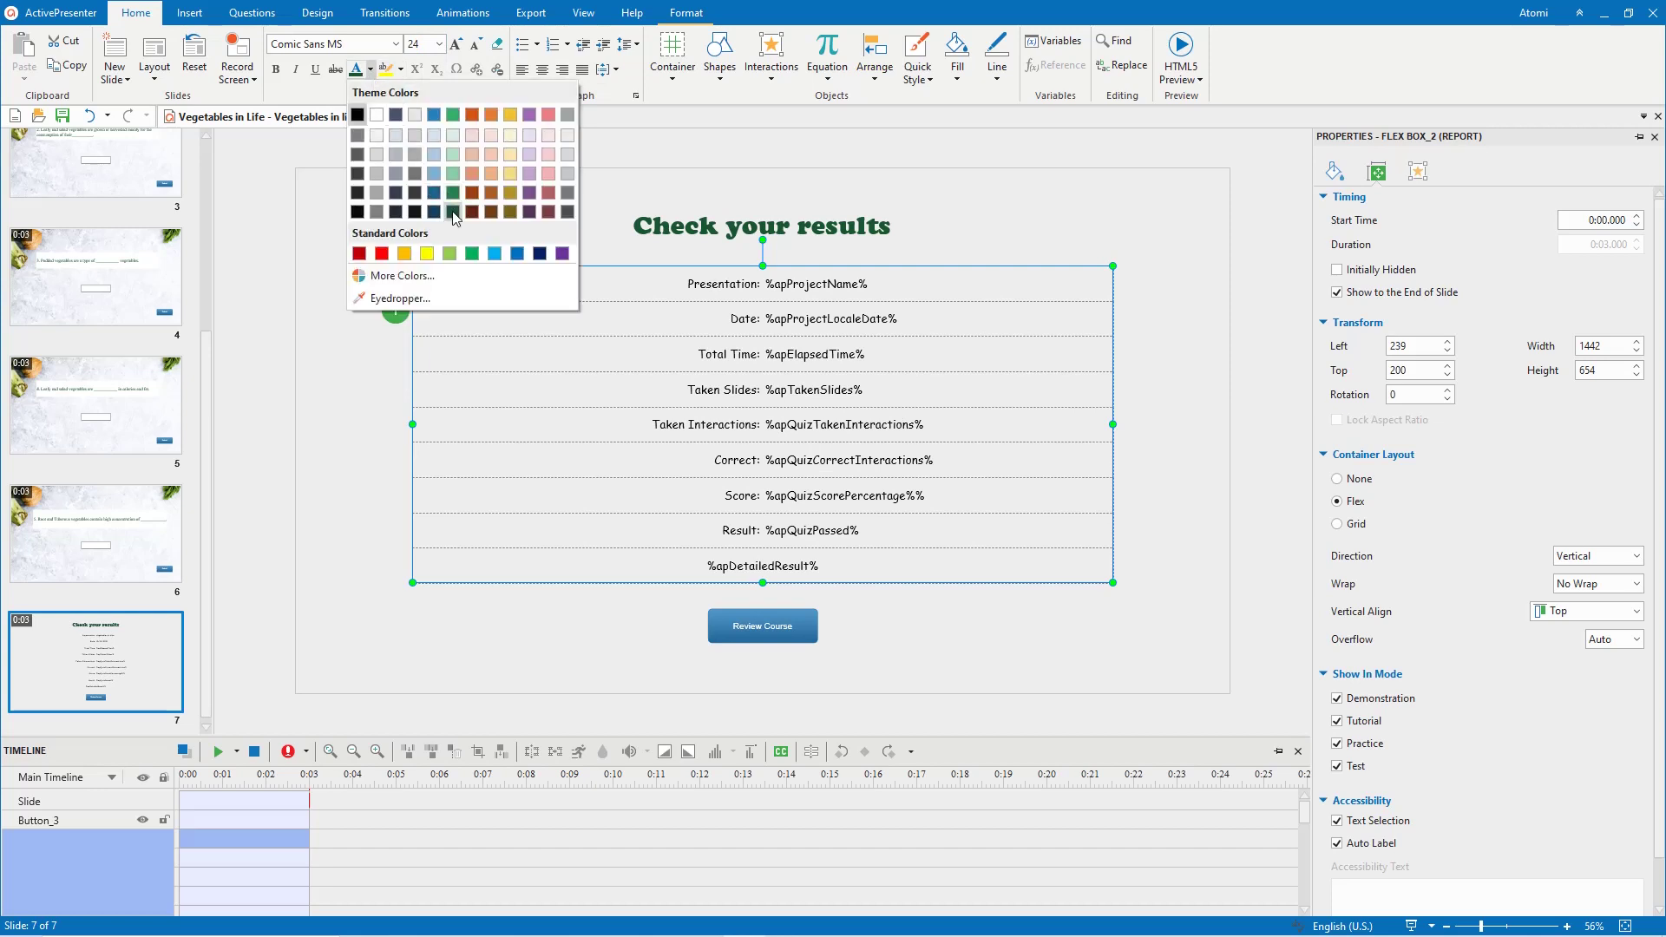
pyautogui.click(454, 219)
pyautogui.click(1125, 616)
# Step: Set bg.jpg as the slide's background image
pyautogui.click(1336, 170)
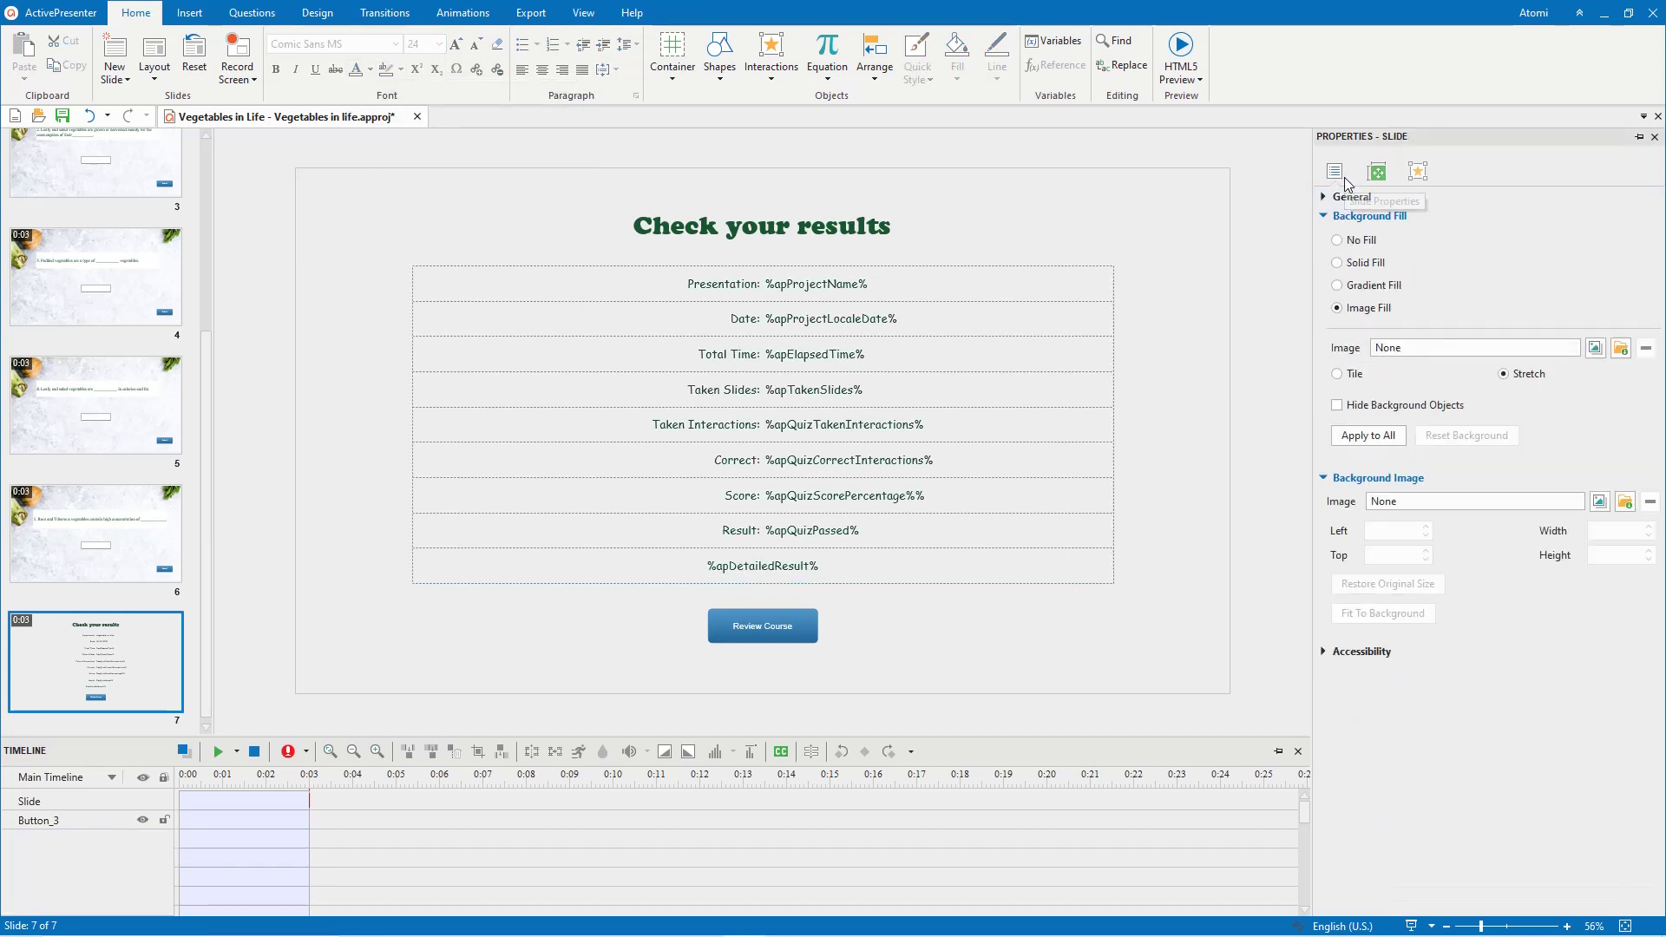
pyautogui.click(1625, 500)
pyautogui.click(308, 160)
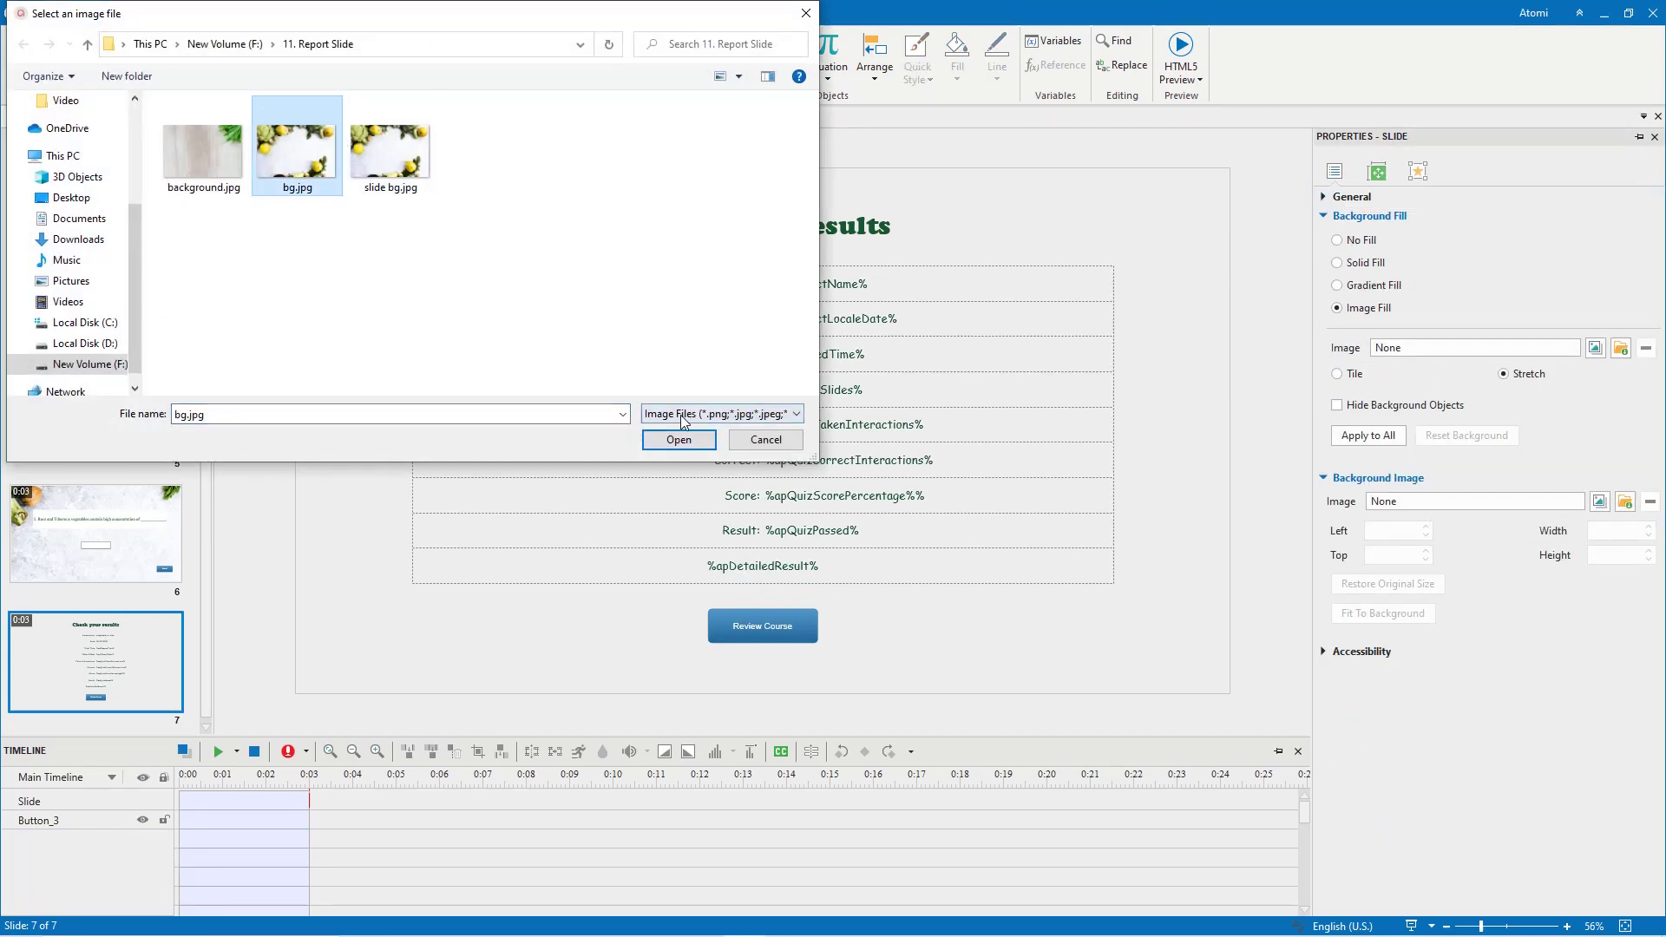
pyautogui.click(681, 442)
# Step: Offset the background image to Left -690 and Top -550
pyautogui.doubleClick(1382, 530)
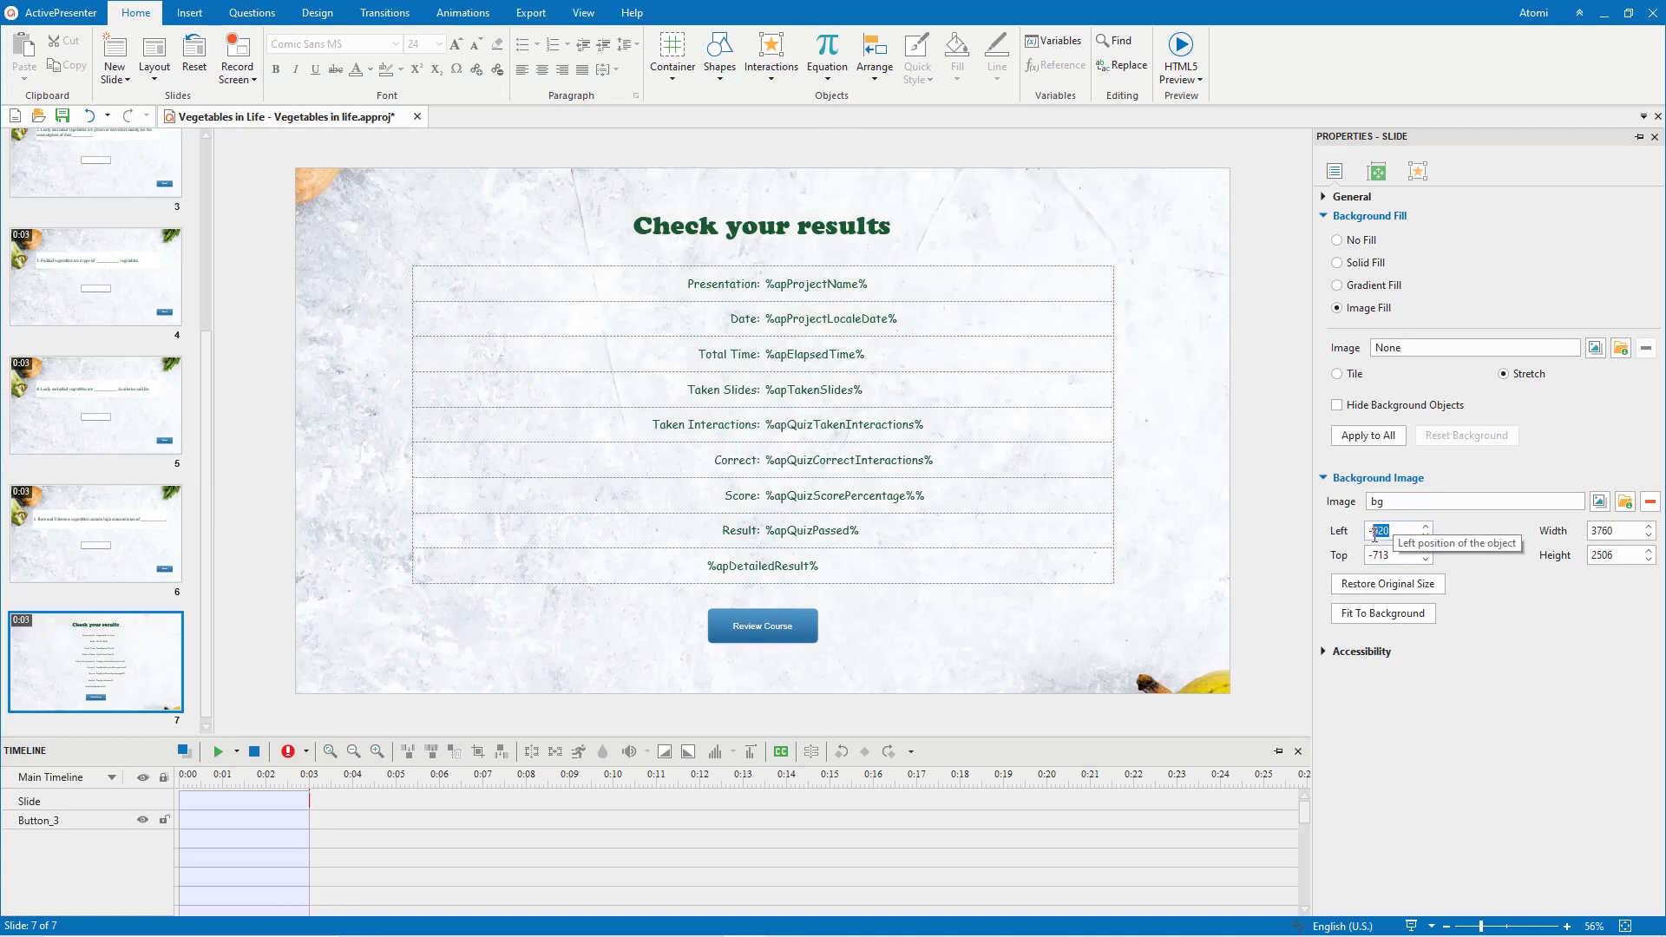
pyautogui.write('-690')
pyautogui.press('Return')
pyautogui.click(1396, 557)
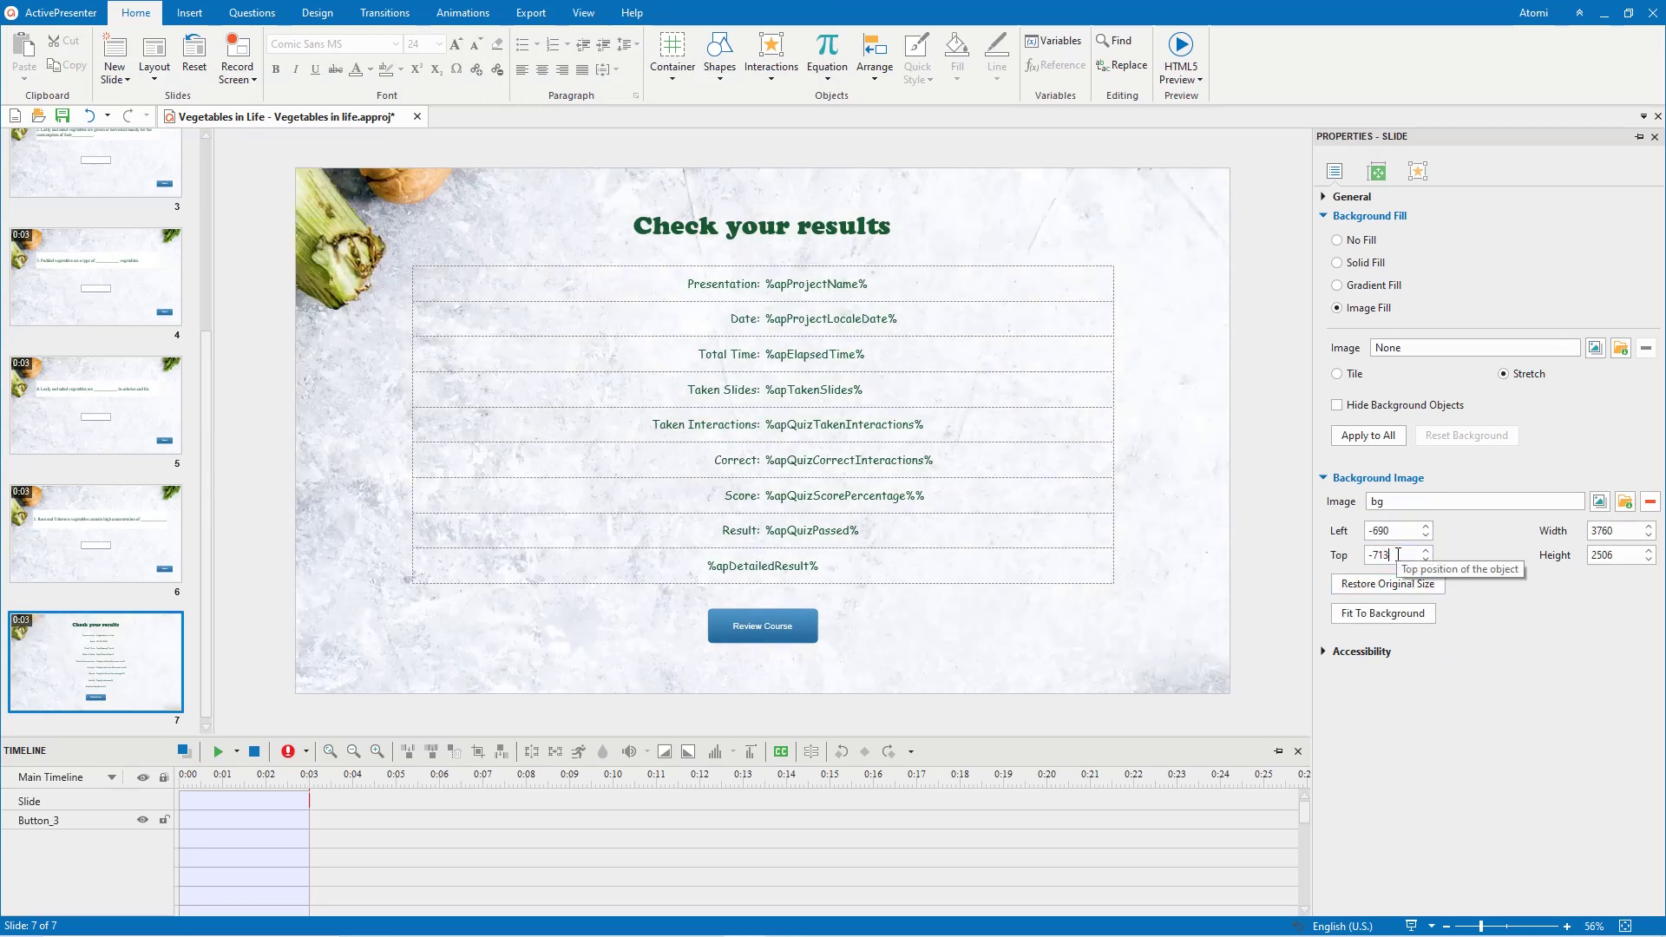
pyautogui.write('-550')
pyautogui.press('Return')
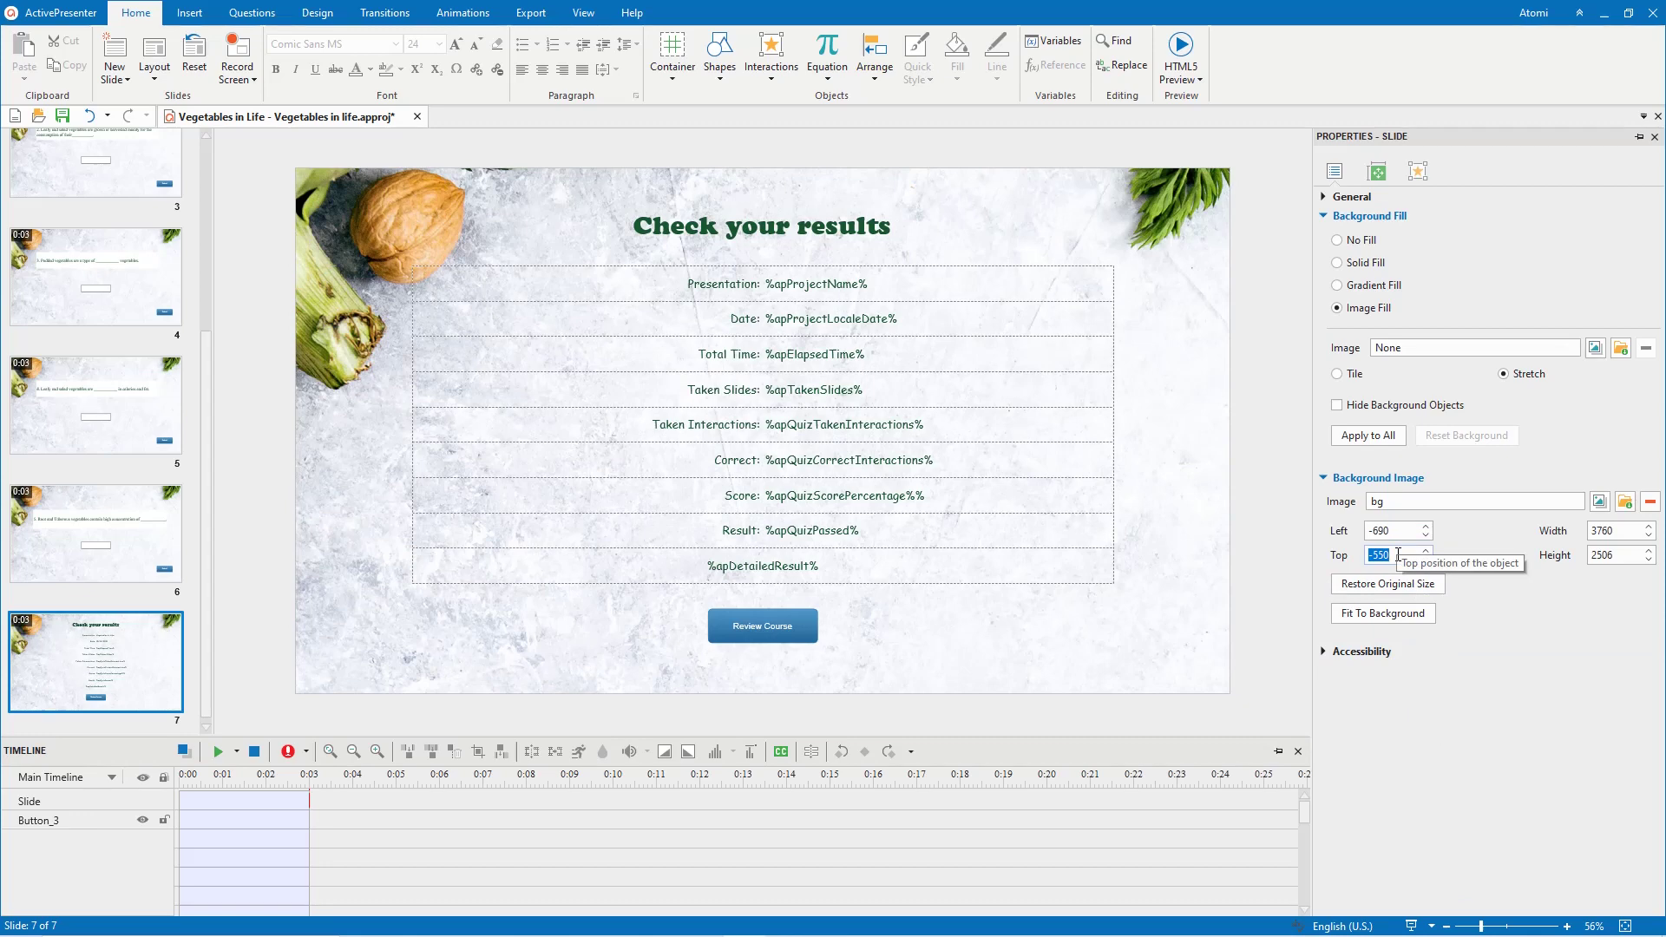
# Step: Run the HTML5 preview full screen, answering each question, including leaf and fruit, through to the results
pyautogui.click(1181, 52)
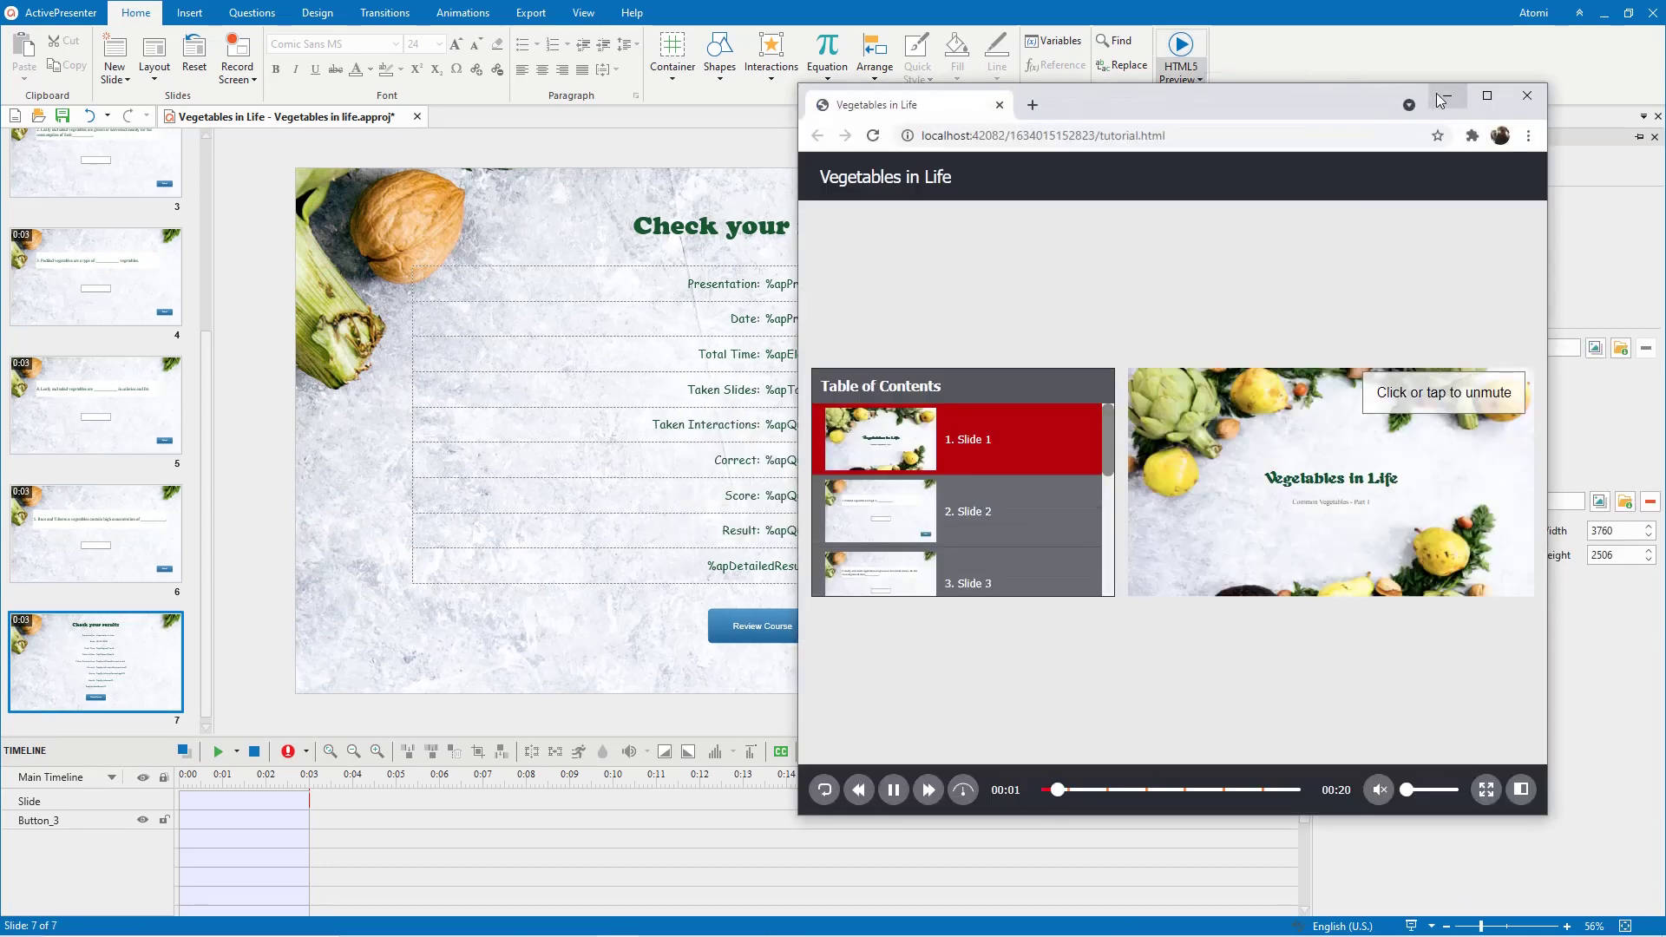
pyautogui.click(1485, 96)
pyautogui.write('protein')
pyautogui.press('Return')
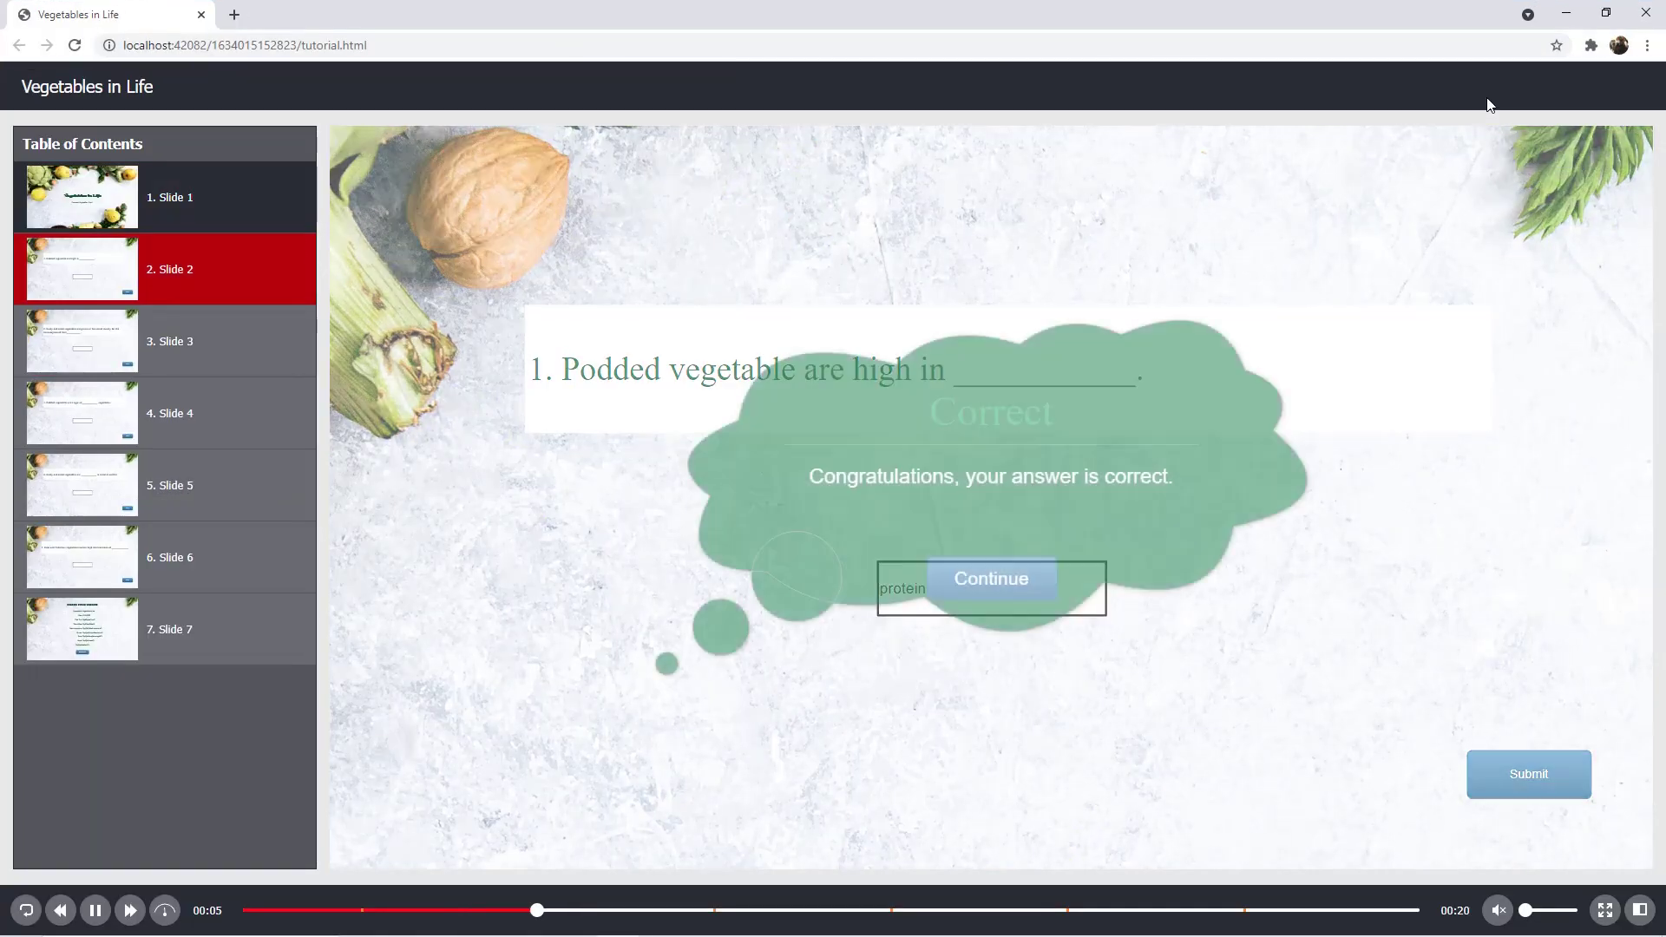
pyautogui.press('Return')
pyautogui.write('lea')
pyautogui.press('Return')
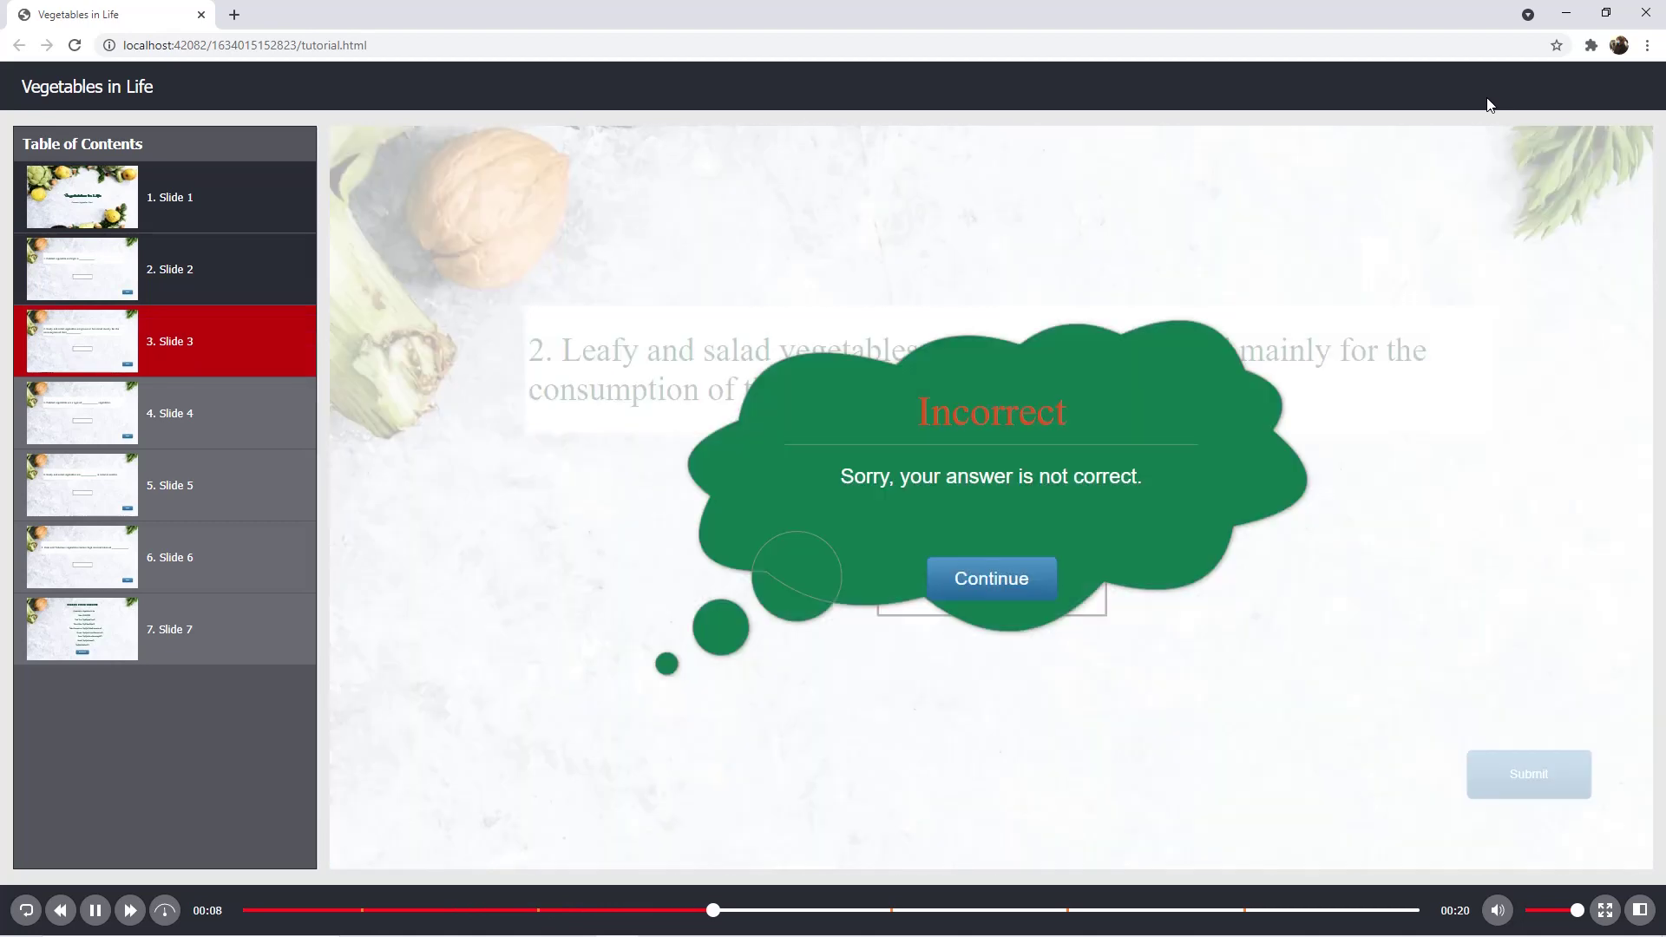
pyautogui.press('Return')
pyautogui.write('fruit')
pyautogui.press('Return')
pyautogui.press('Return')
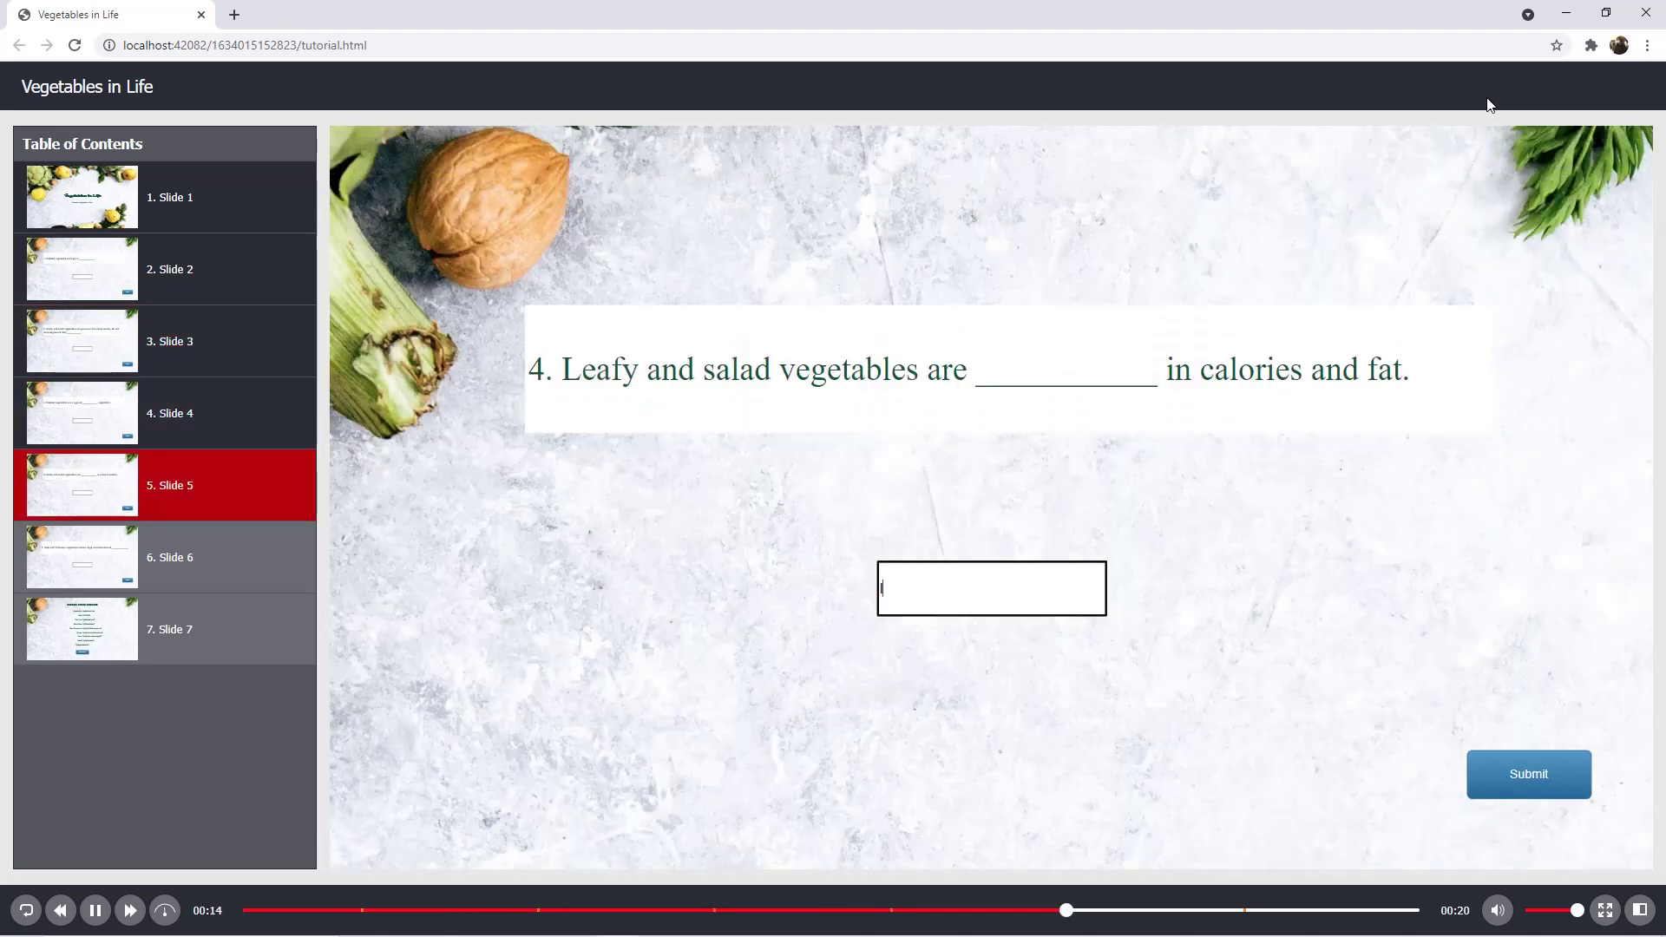
pyautogui.write('low')
pyautogui.press('Return')
pyautogui.press('Return')
pyautogui.write('antioxida')
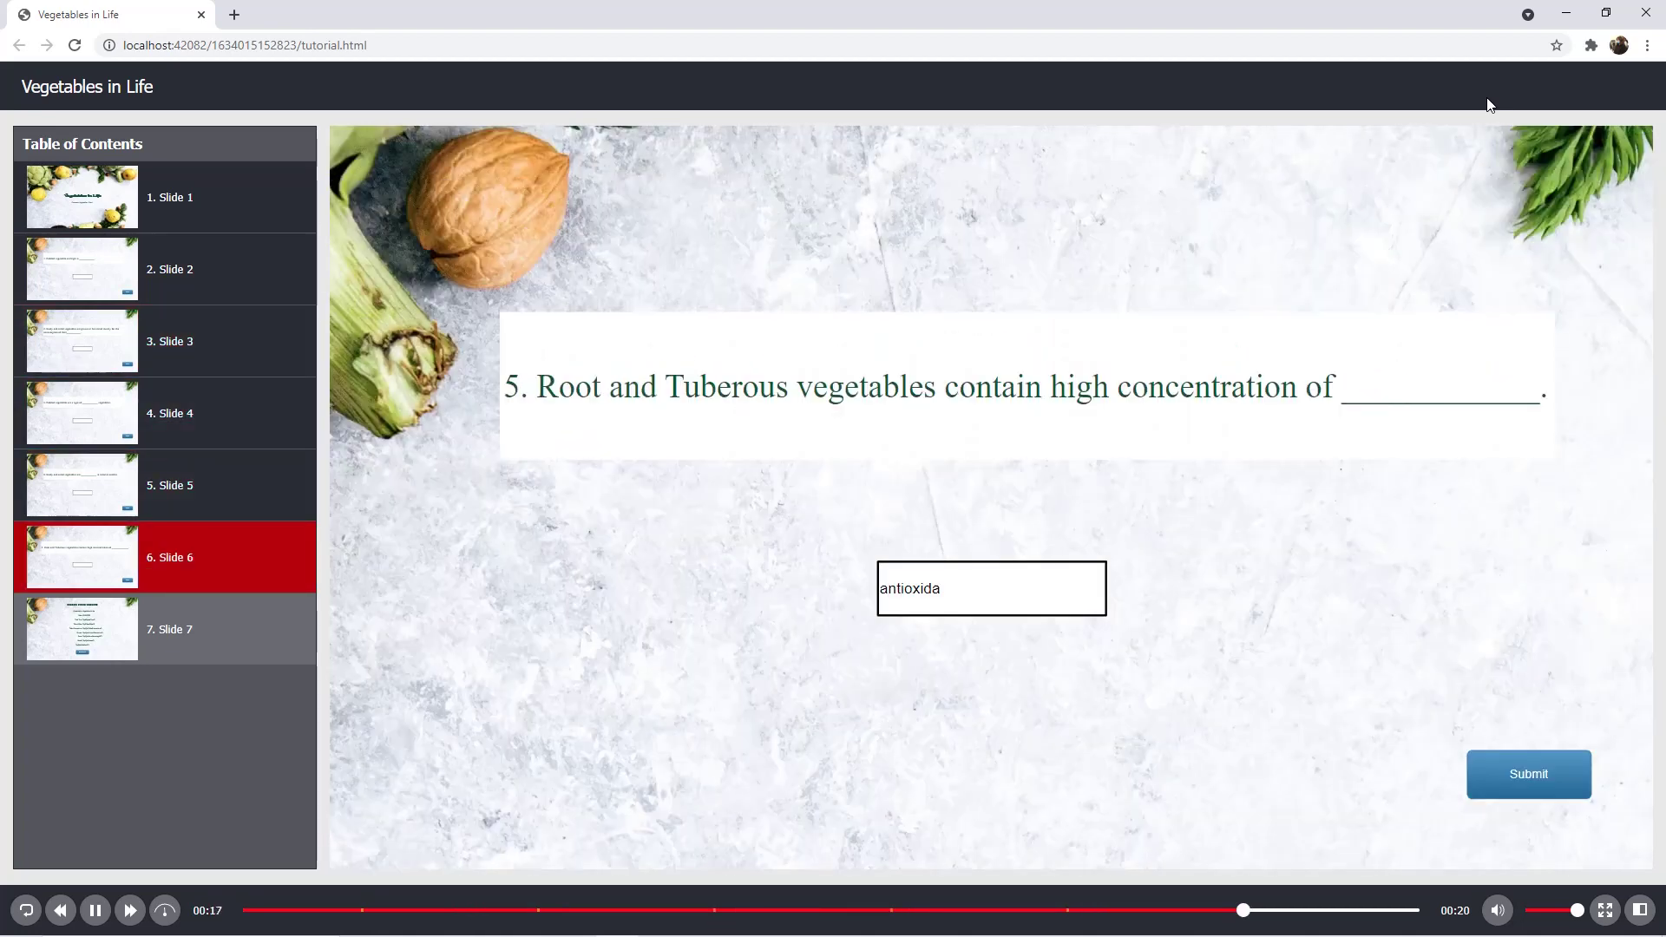
pyautogui.write('nts')
pyautogui.press('Return')
pyautogui.press('Return')
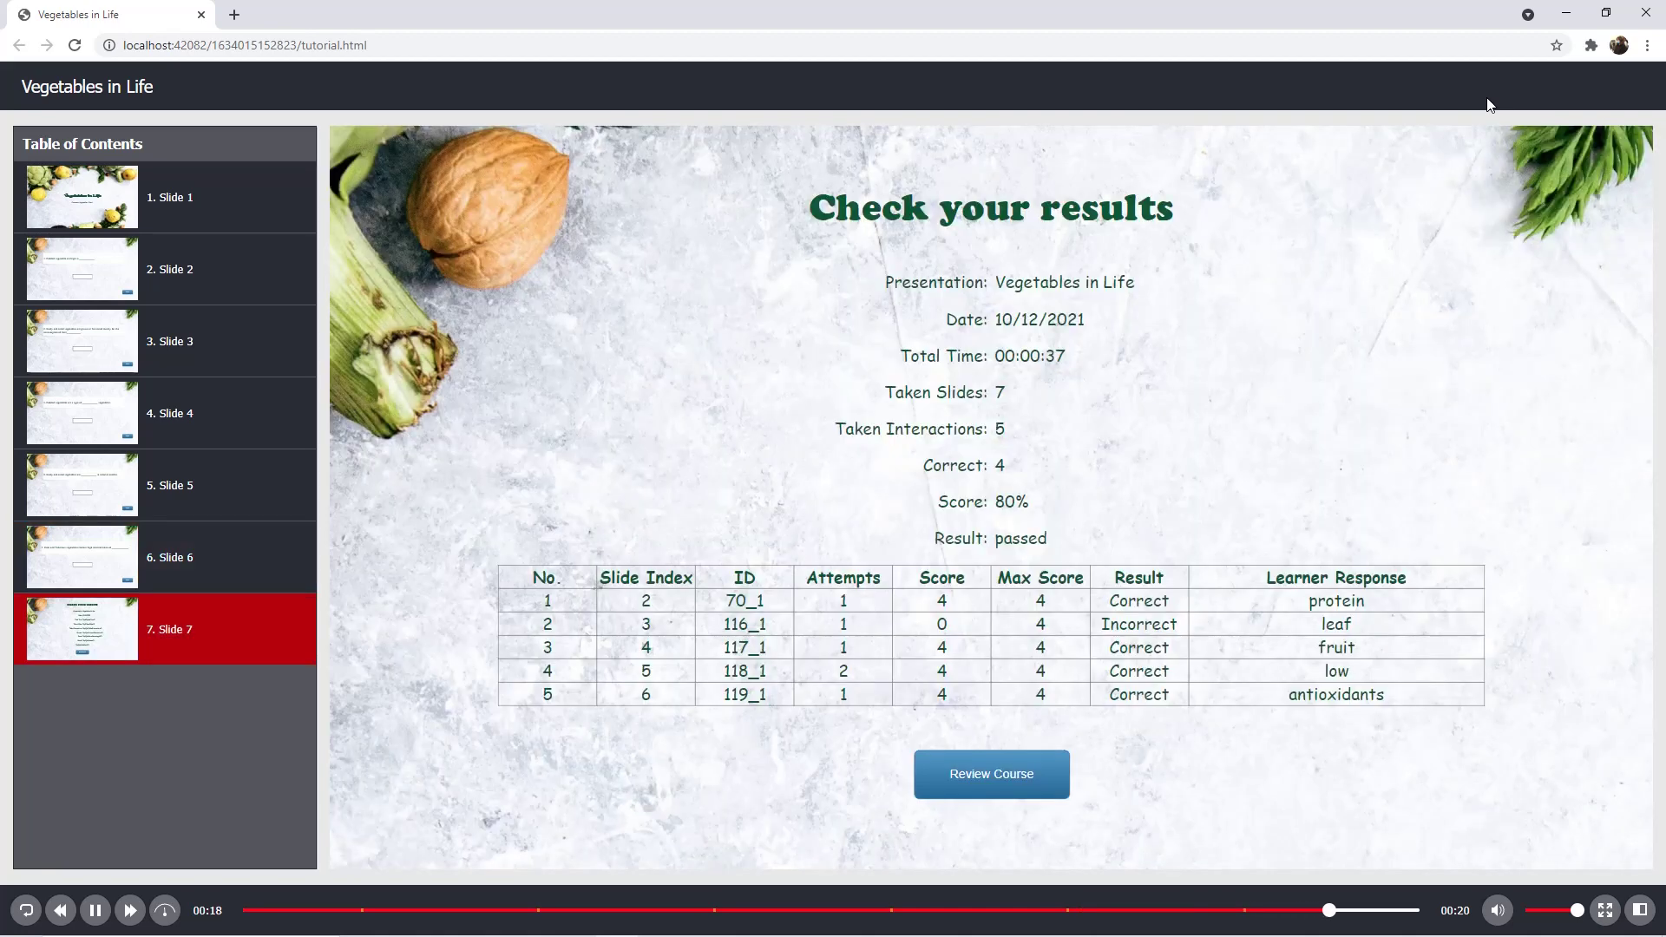